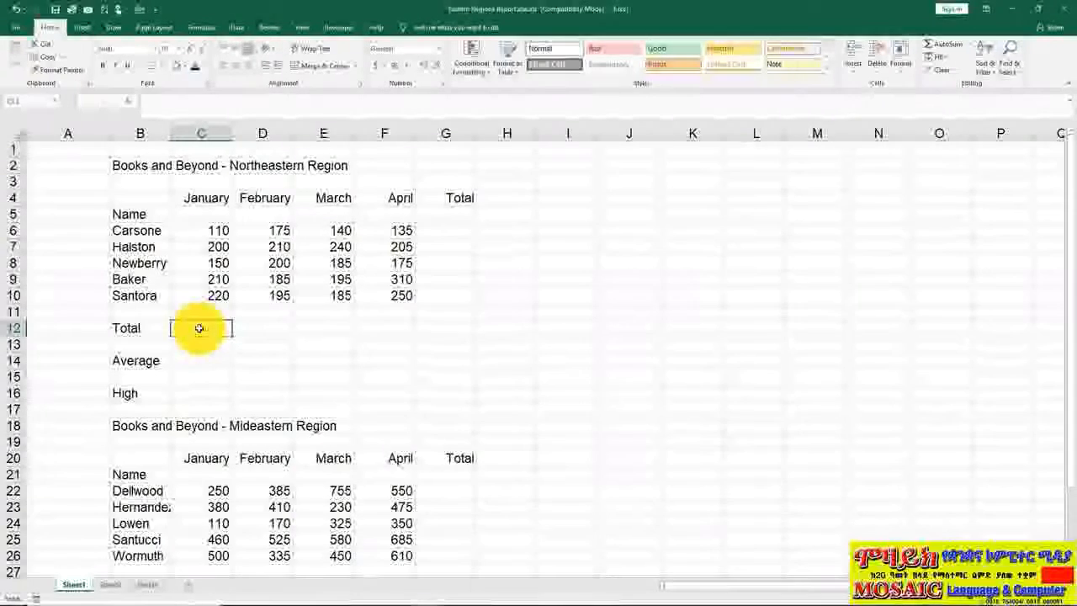
- Total the January figures in C12 by adding the cells individually with the formula =C6+C7+C8+C9+C10
type("=")
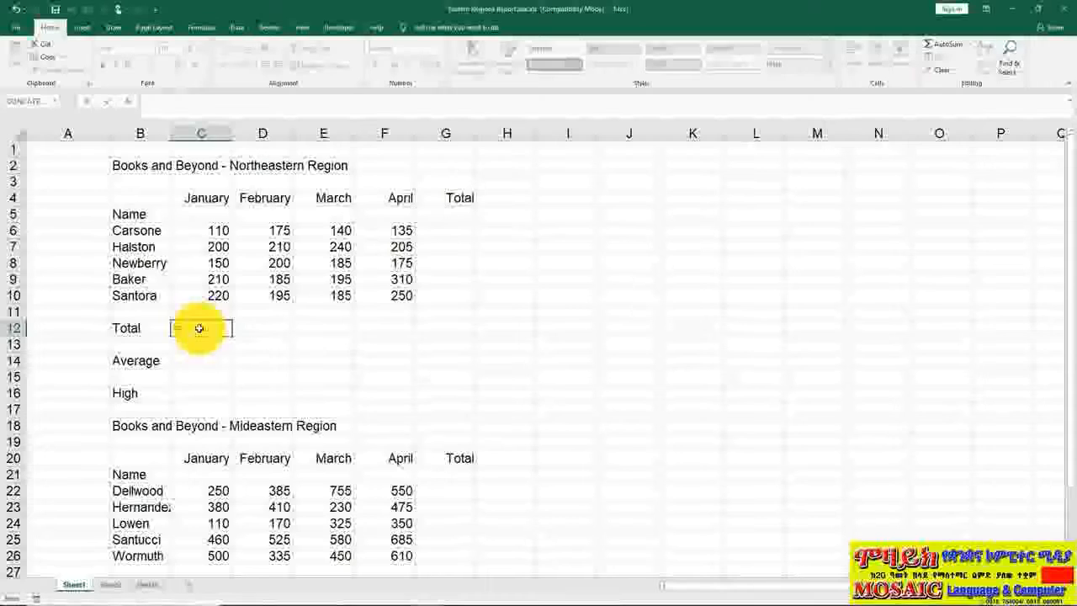
left_click(212, 234)
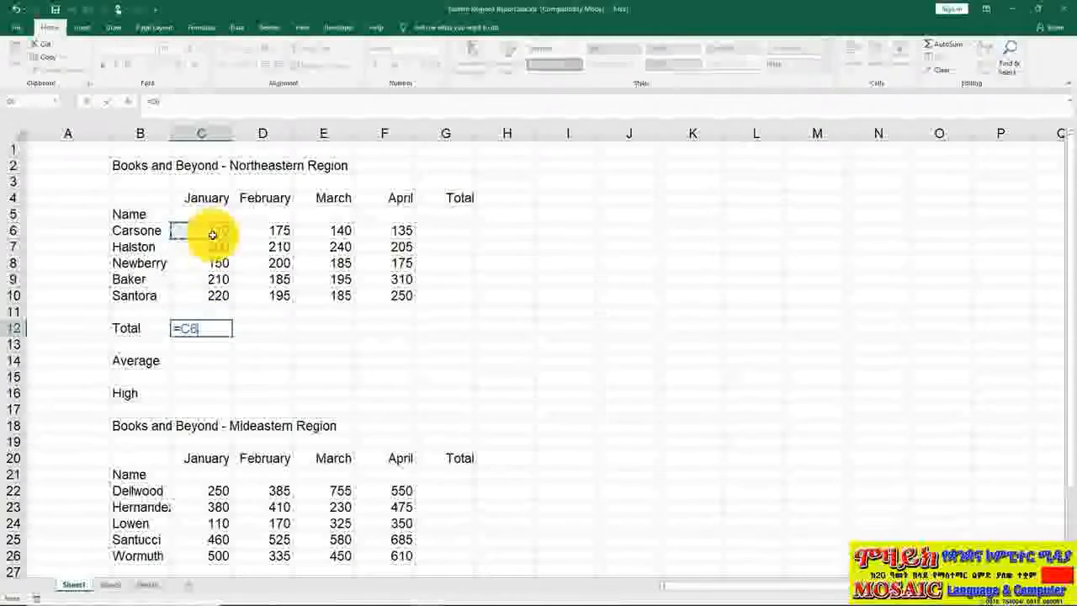
type("+")
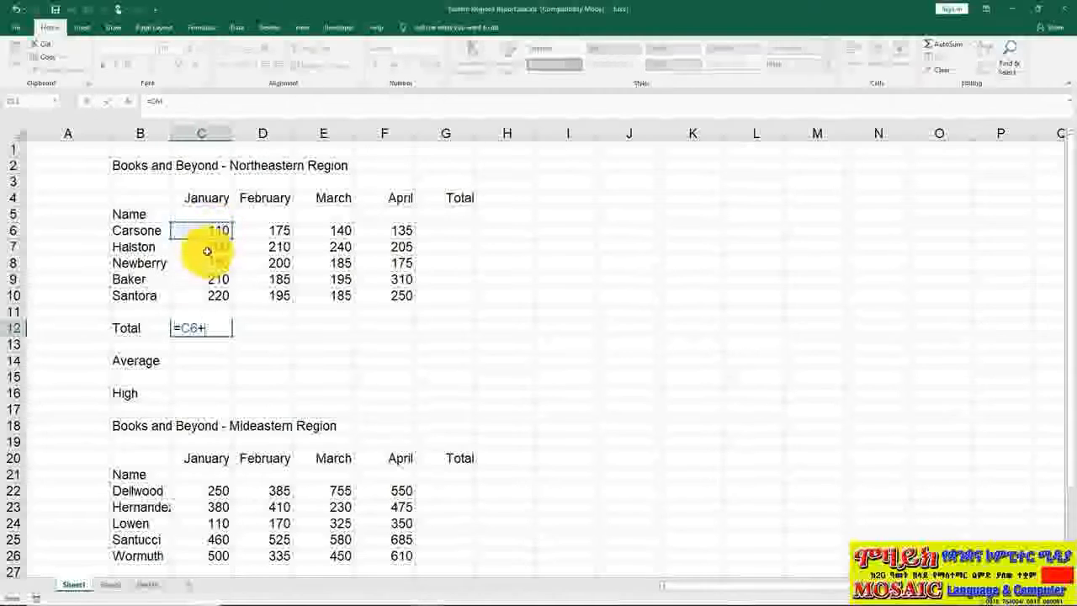
left_click(207, 250)
type("+")
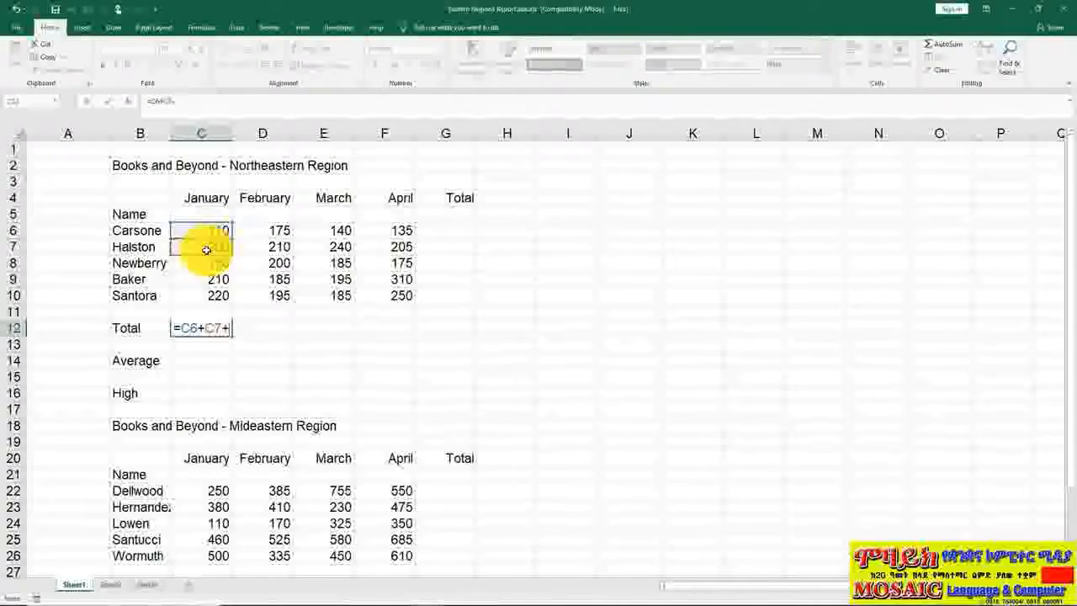
left_click(201, 265)
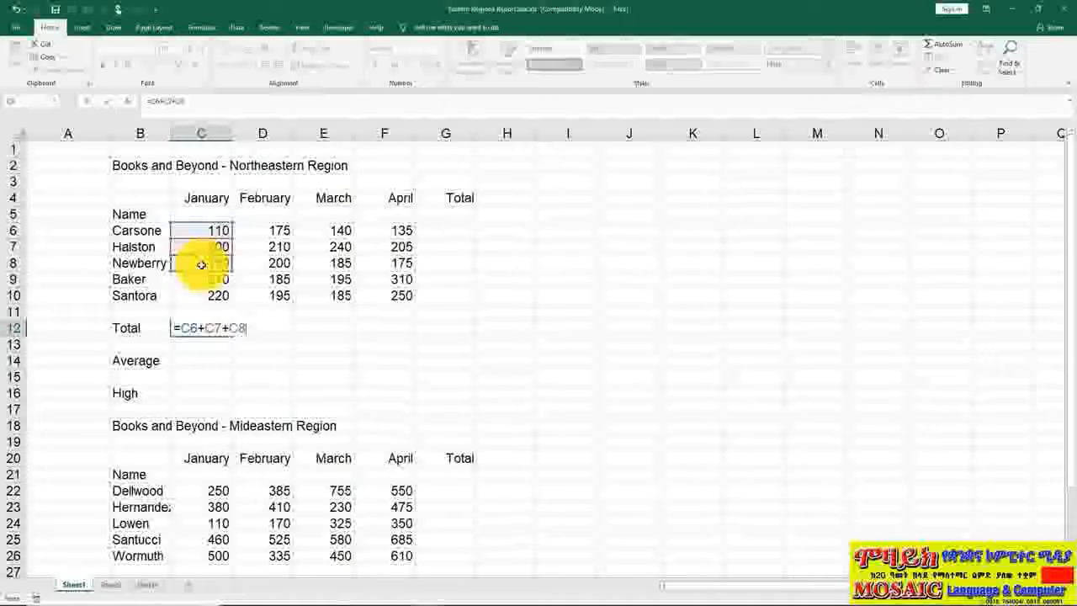
type("+")
left_click(201, 280)
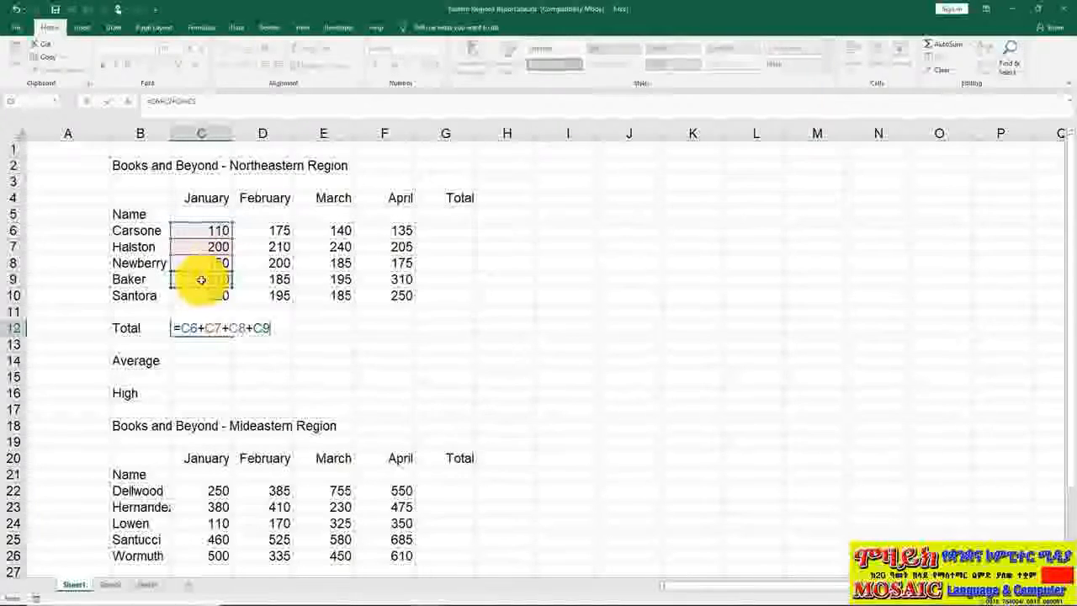
type("+")
left_click(205, 296)
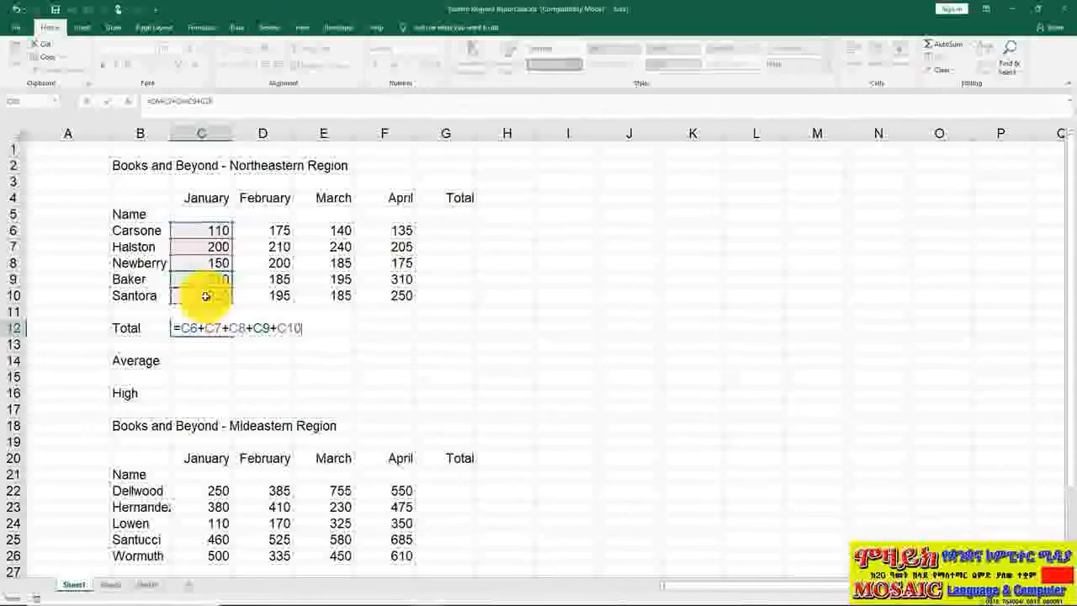
key("Return")
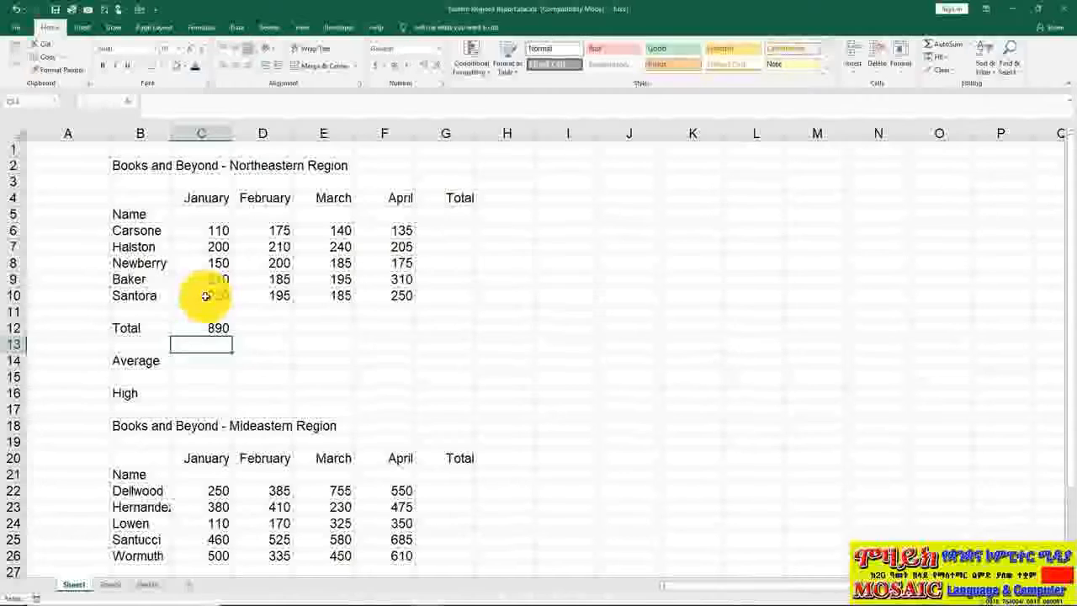
left_click(205, 328)
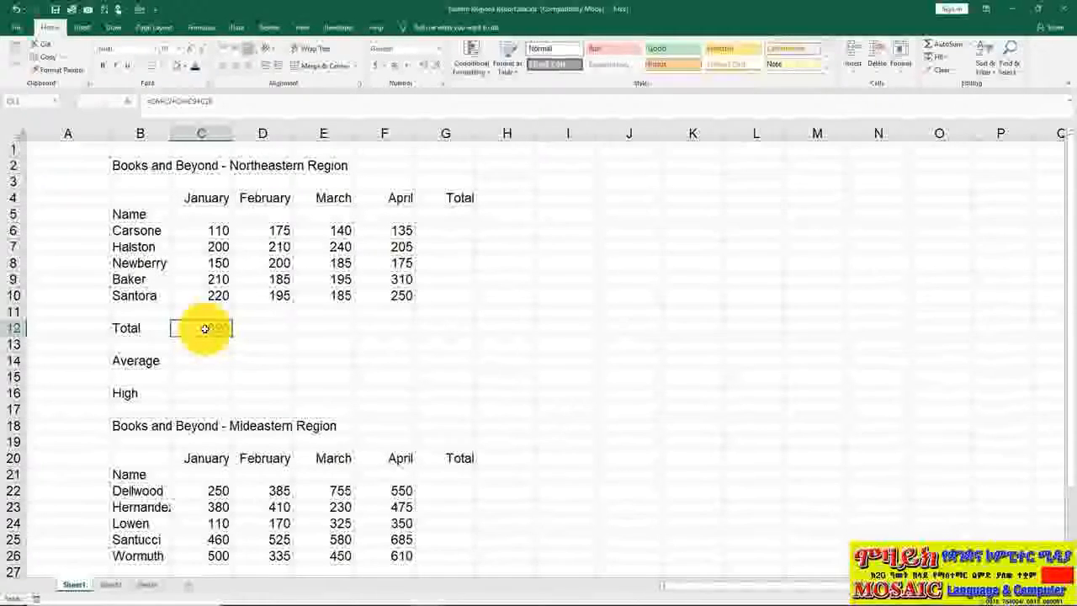
- Total the first salesperson's four months in G6 with the formula =C6+D6+E6+F6
left_click(440, 230)
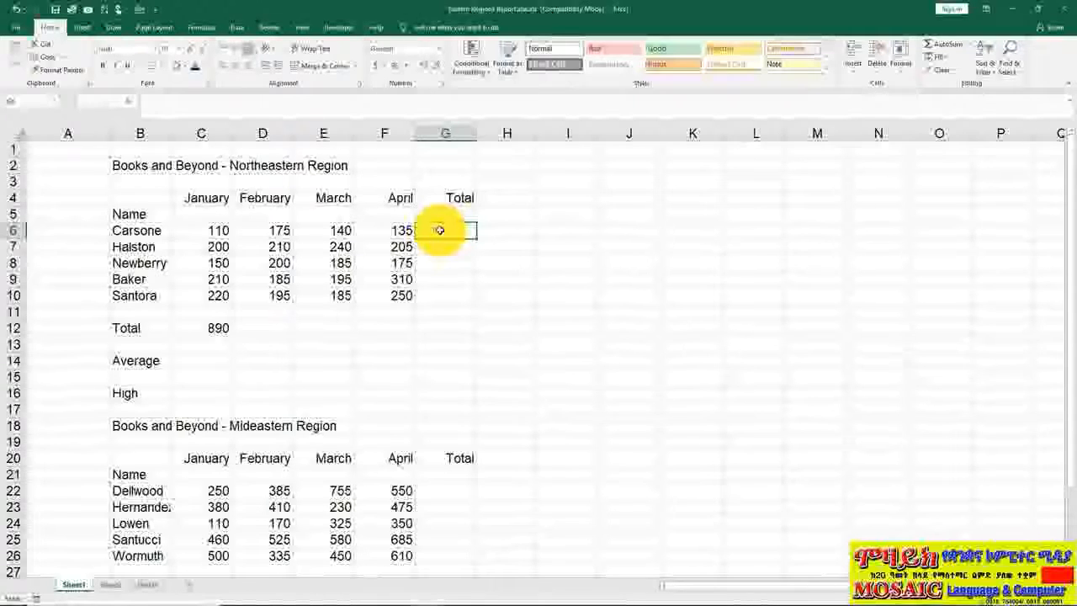
type("=")
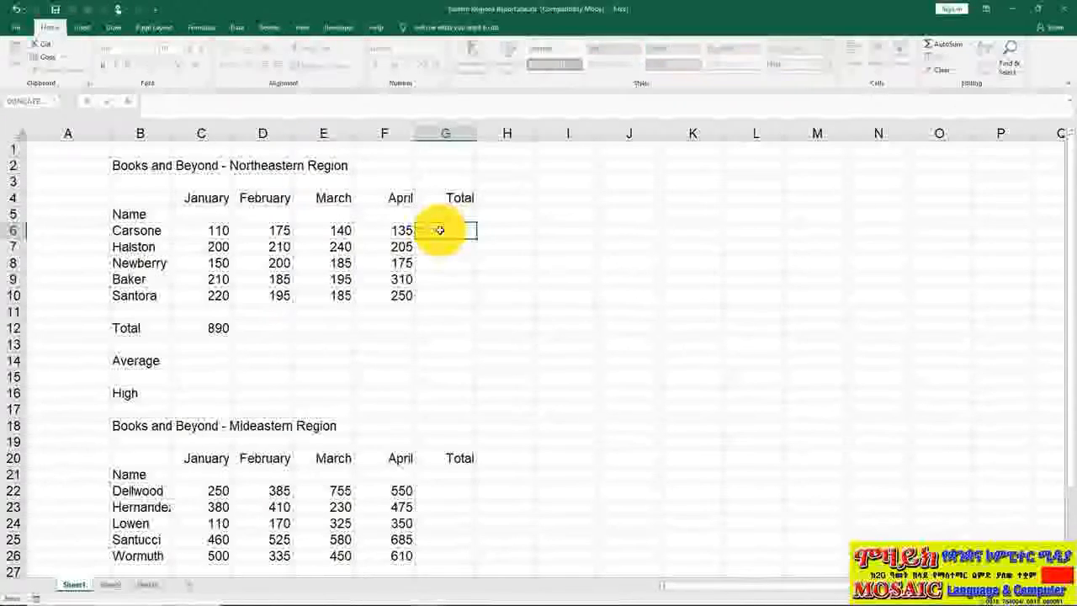
left_click(217, 232)
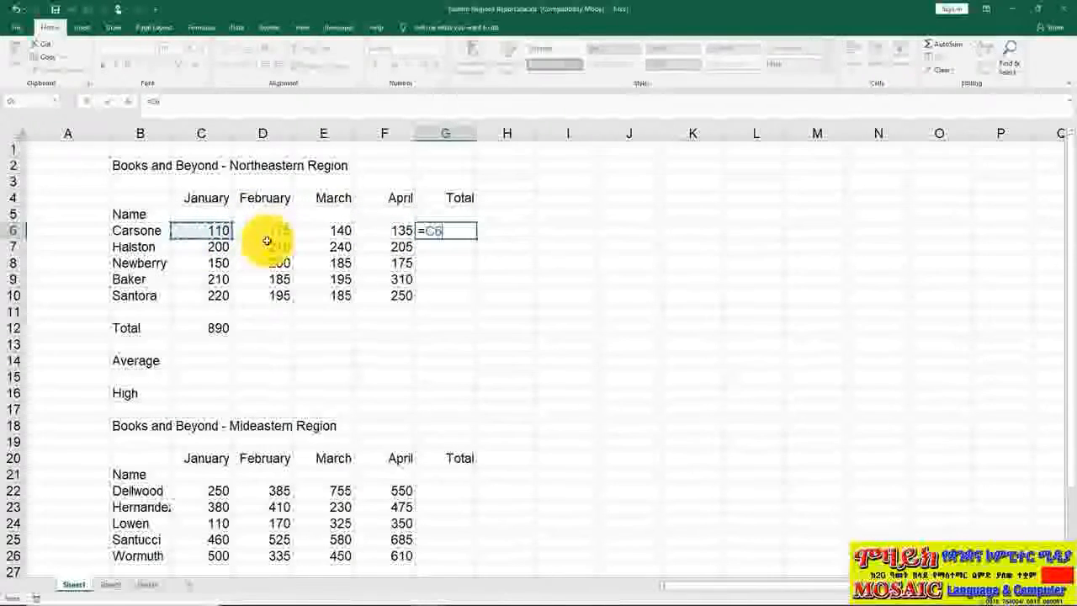
type("+")
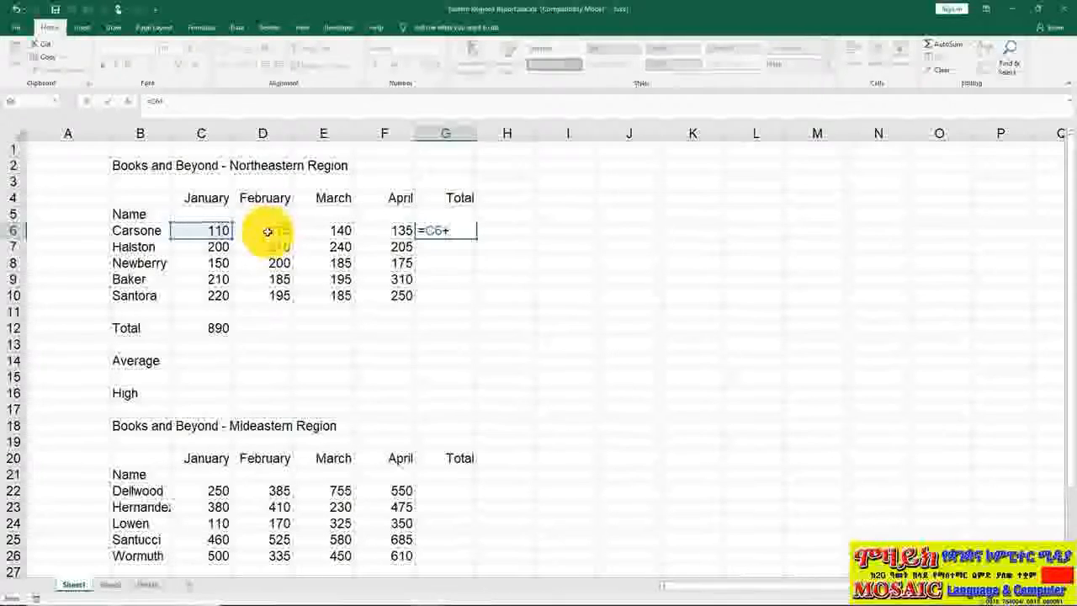
left_click(268, 233)
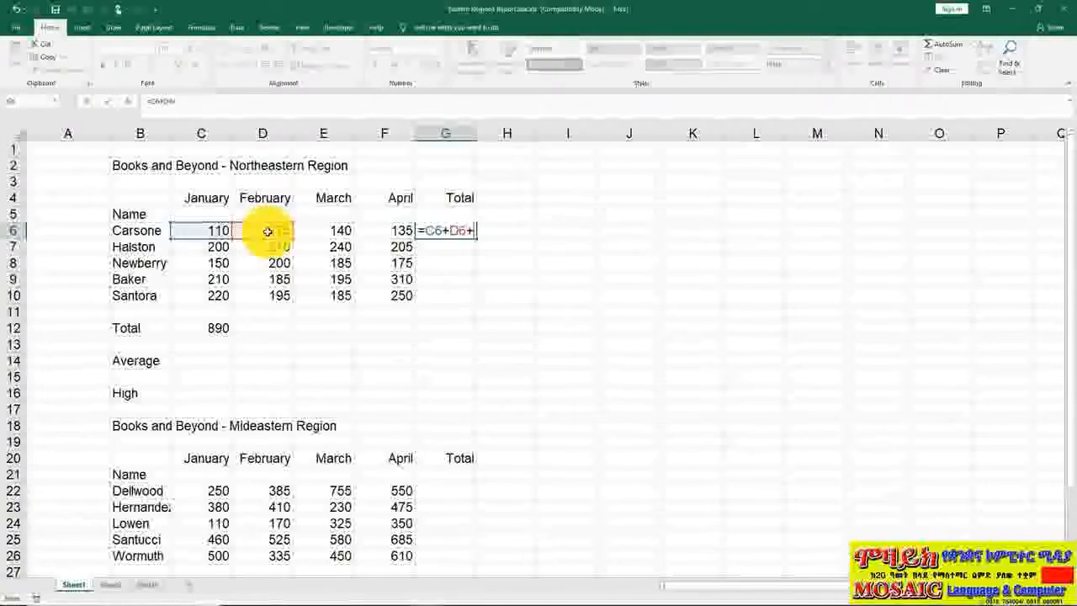
type("+")
left_click(311, 233)
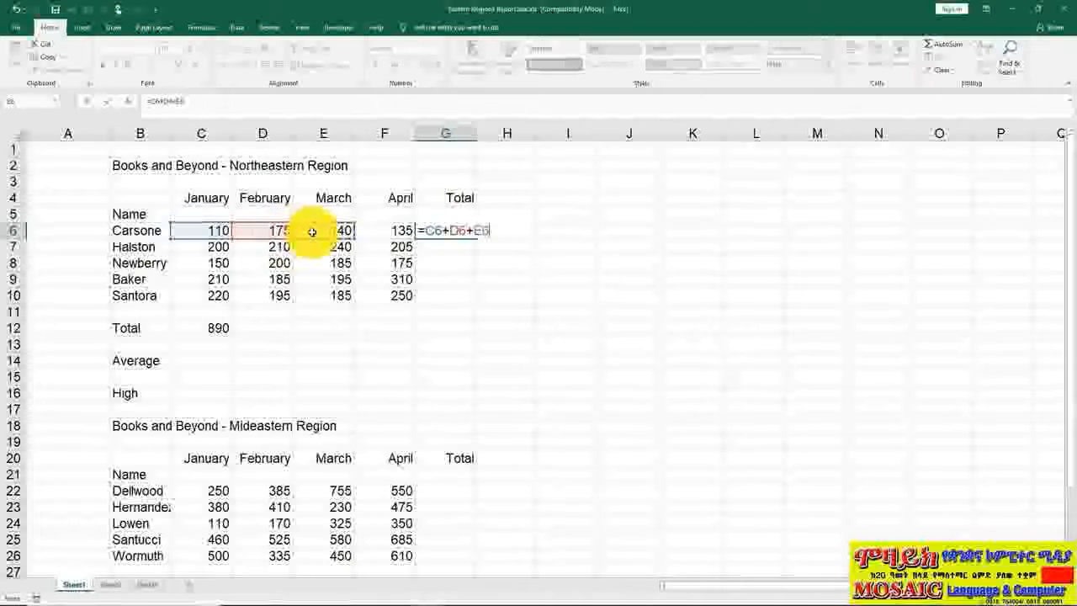
type("+")
left_click(396, 232)
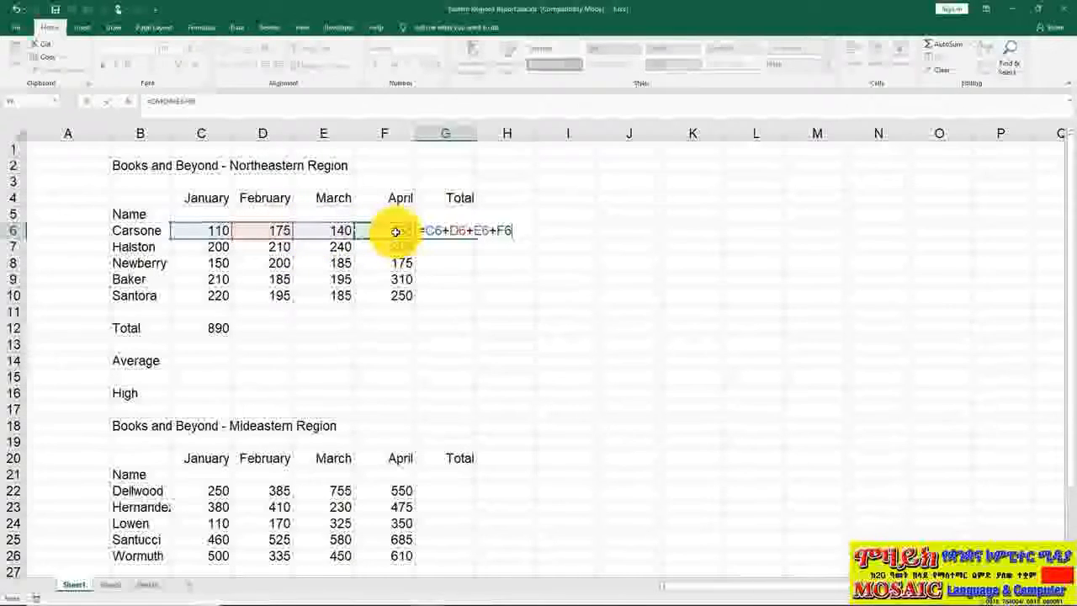
key("Return")
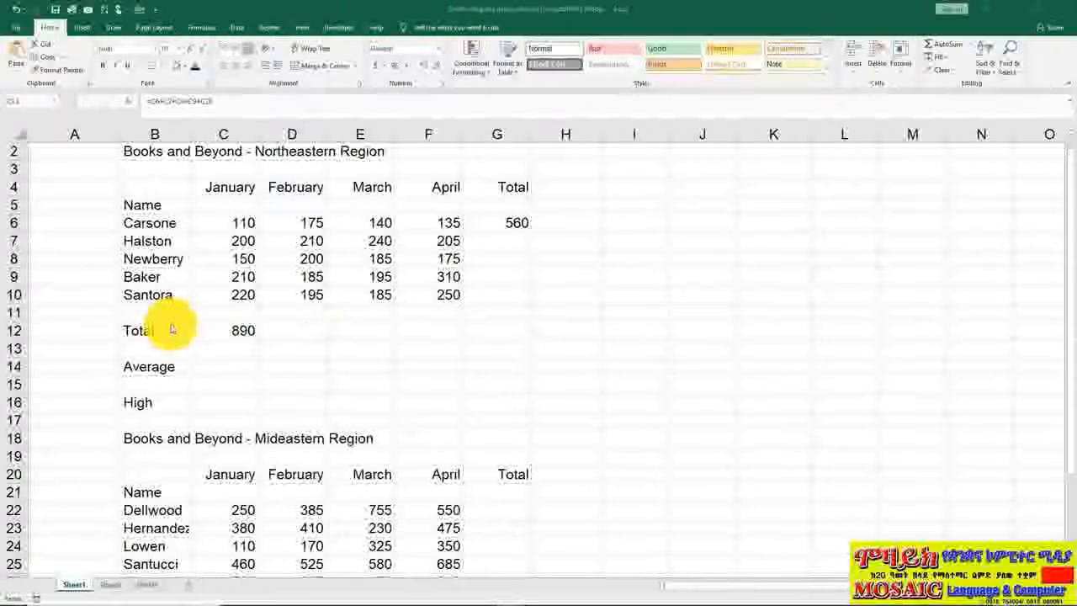
- Replace the addition formula for the January total in C12 with an AutoSum formula over C6:C10
left_click(220, 331)
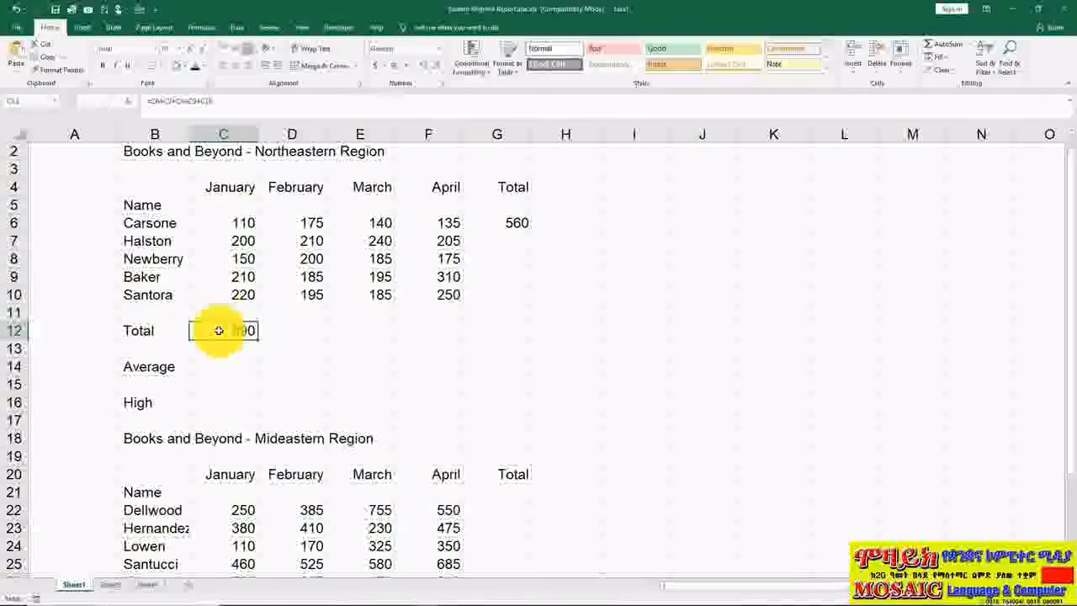
key("Delete")
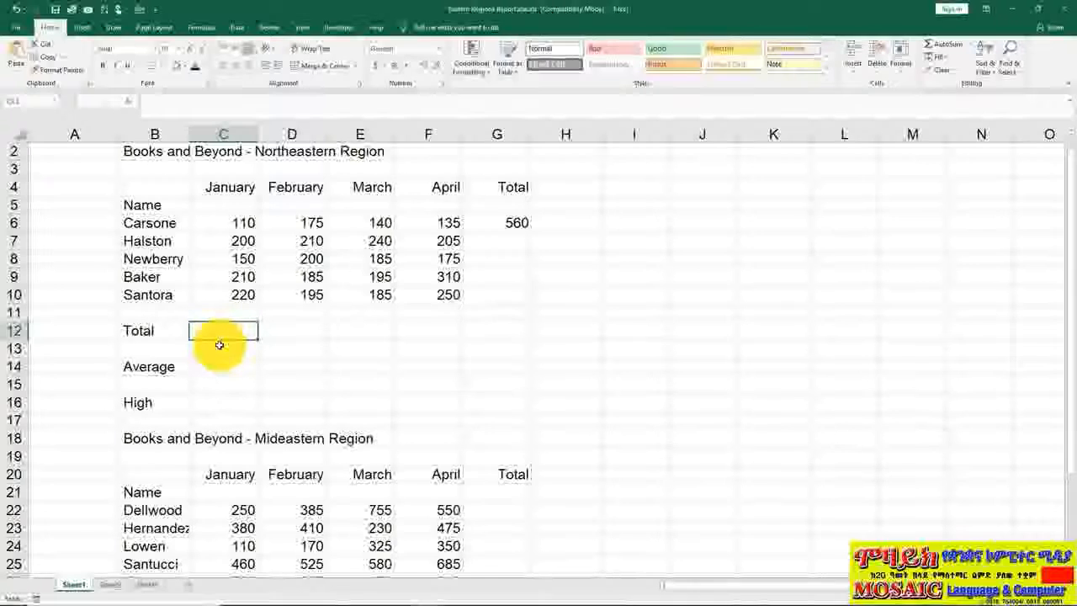
scroll(220, 345, "up", 1)
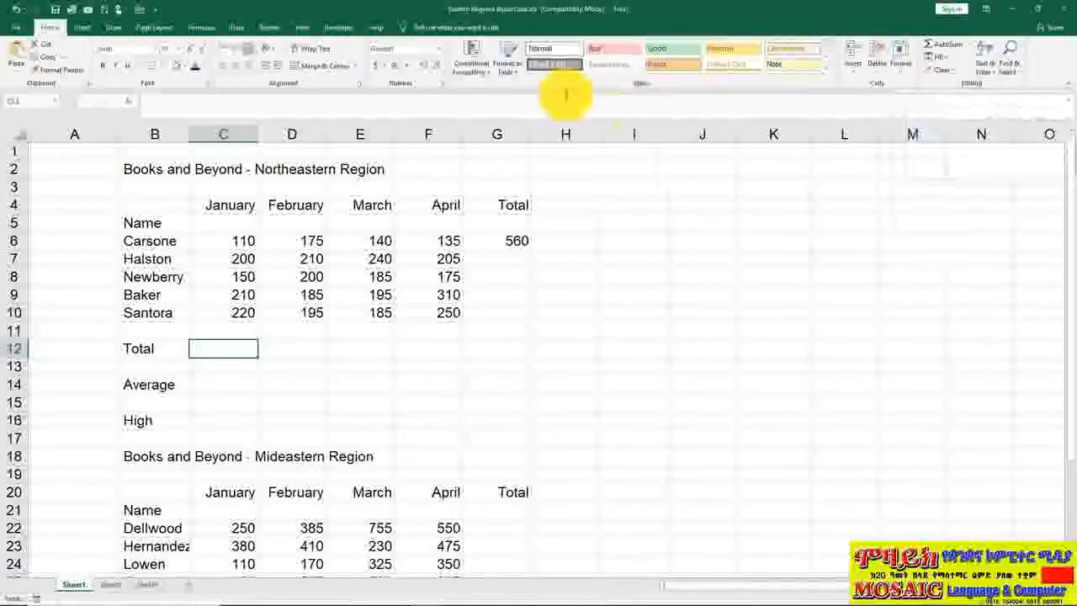
left_click(199, 28)
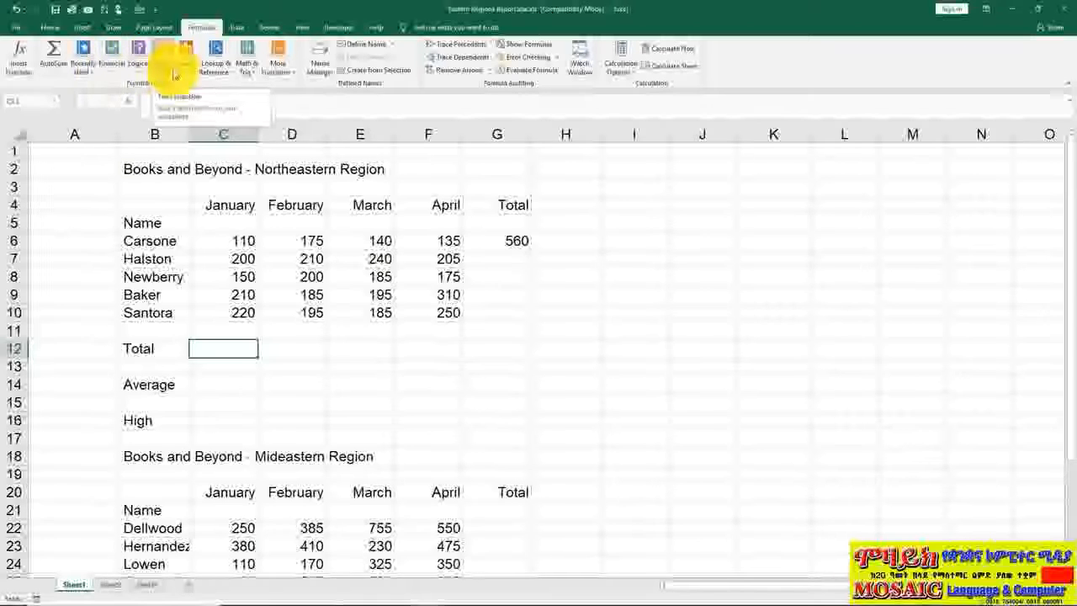
left_click(55, 55)
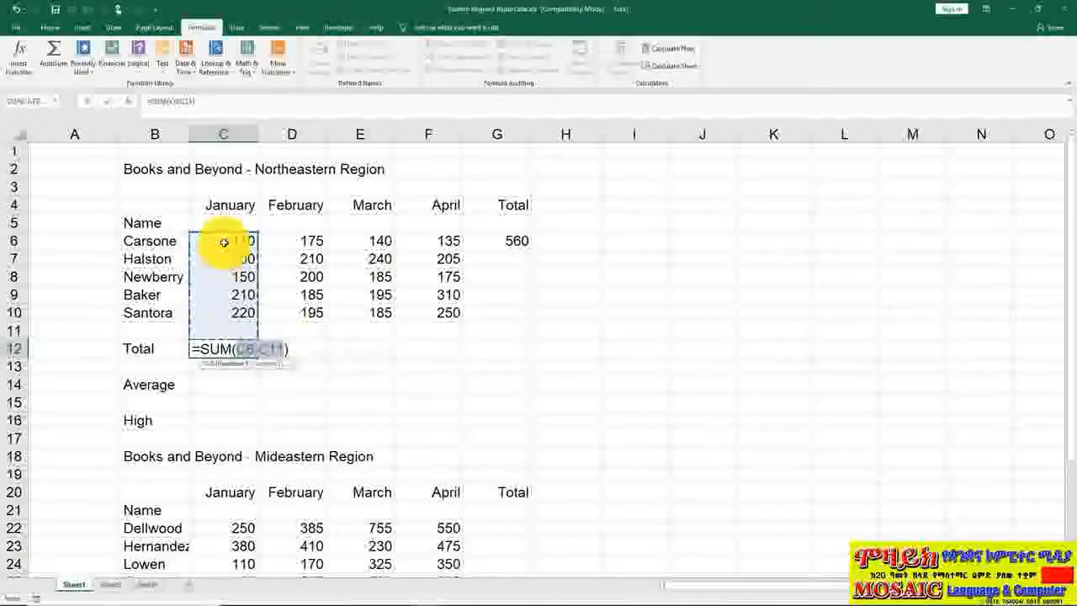
left_click_drag(222, 240, 218, 312)
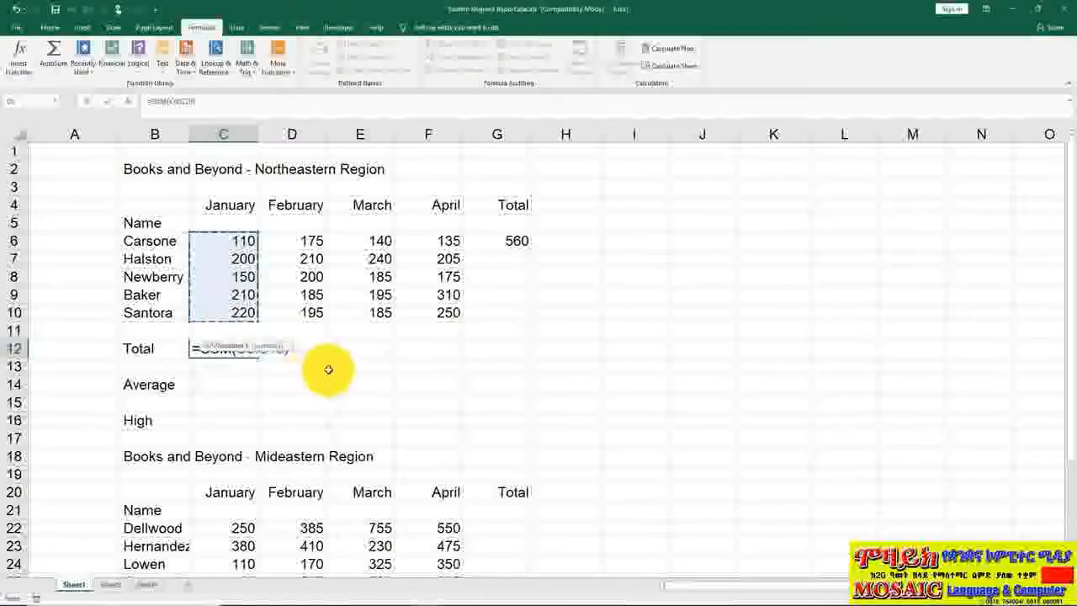
key("Return")
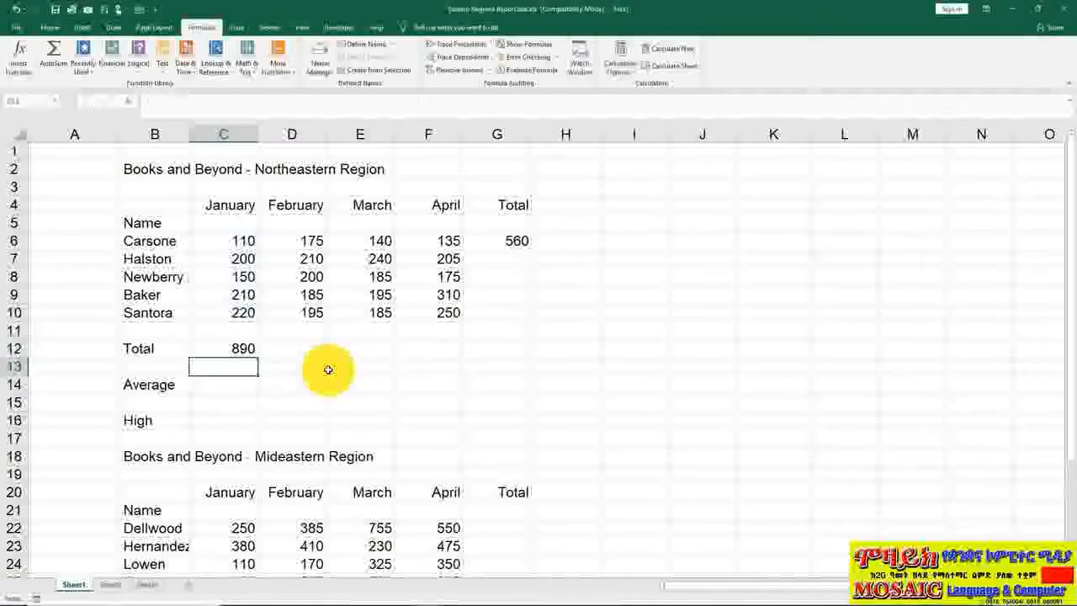
double_click(244, 349)
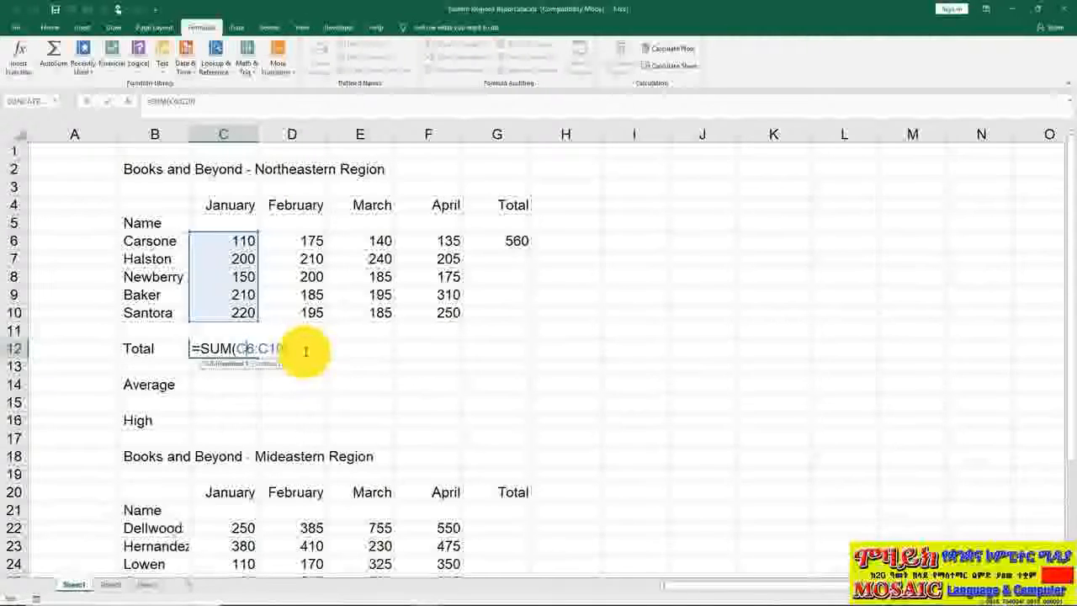
key("Return")
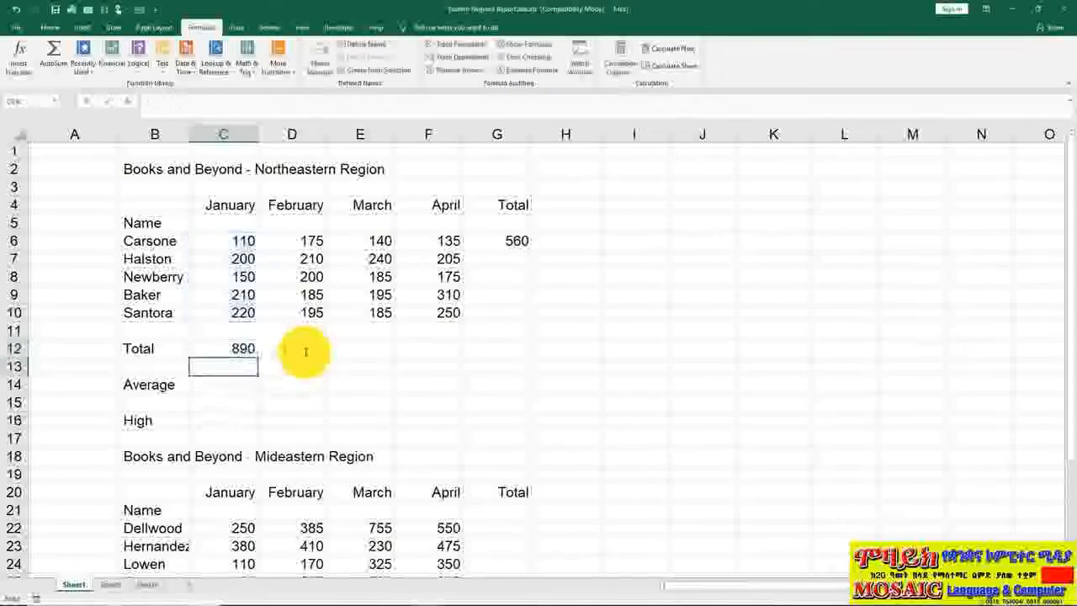
- Total the February figures in D12 with AutoSum, accepting the suggested range D6:D11
left_click(301, 350)
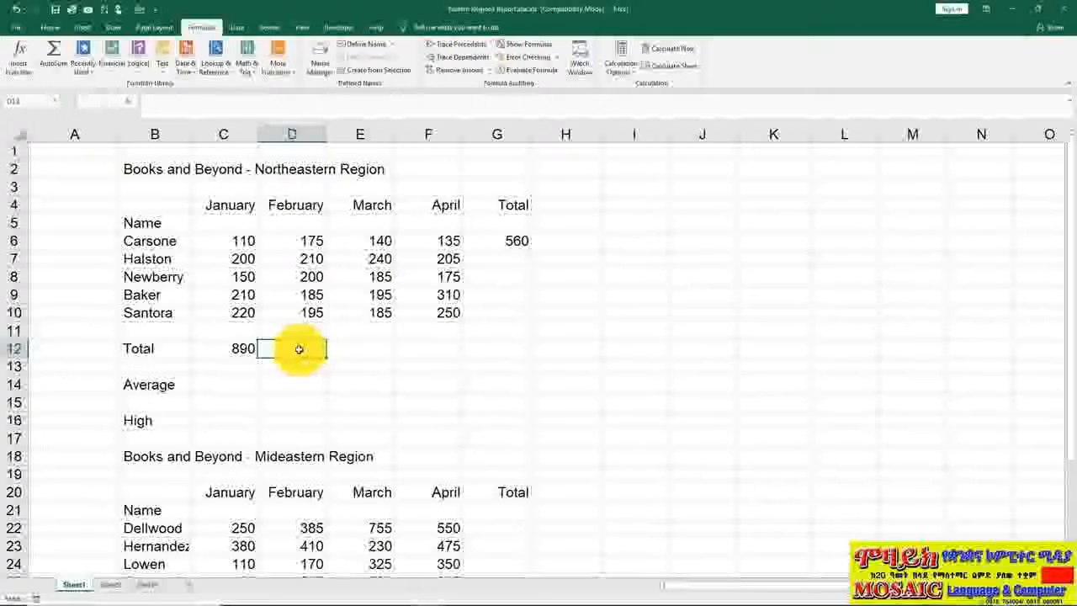
left_click(52, 52)
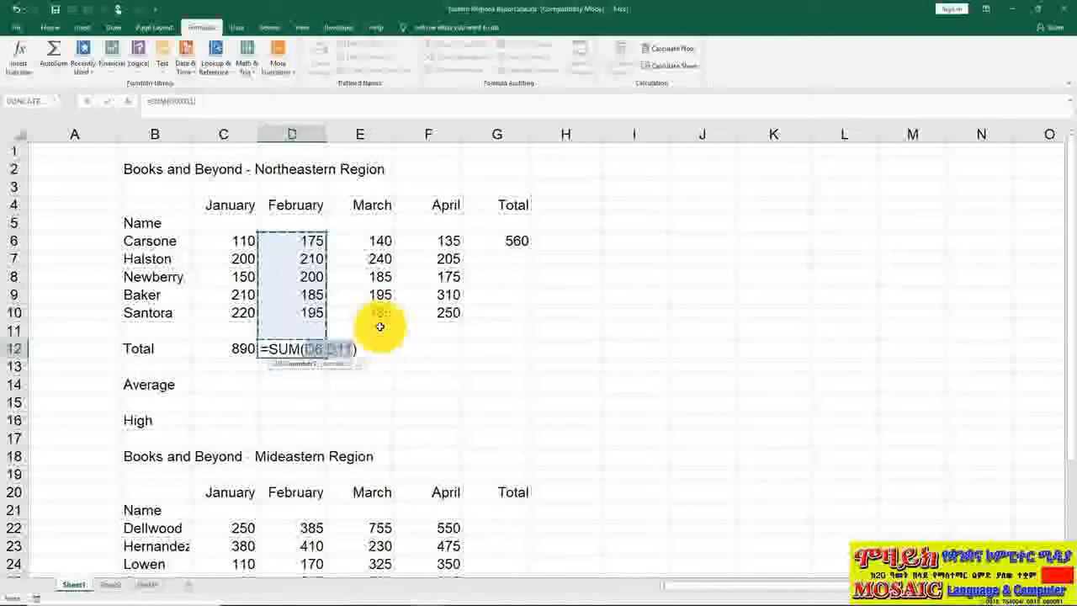
key("Return")
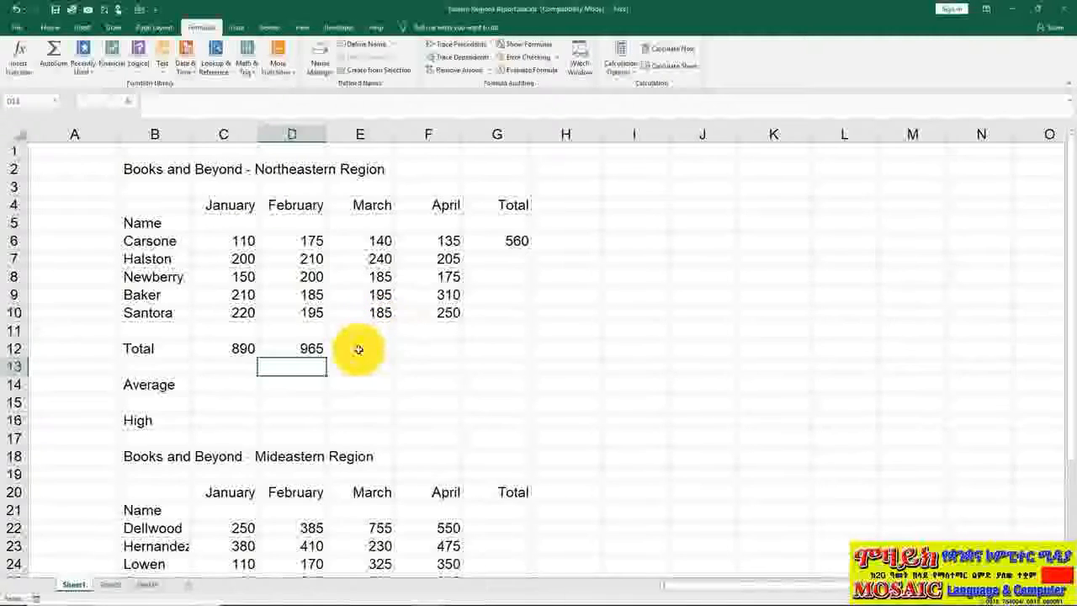
- Total the March figures in E12 with AutoSum, replacing the suggested range with E6:E10
left_click(358, 349)
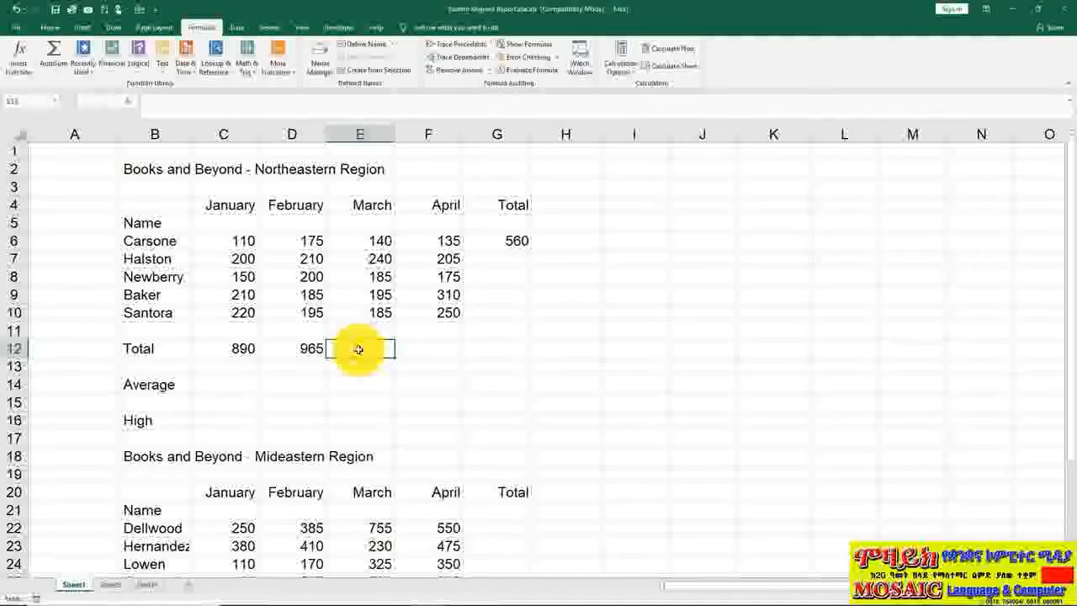
left_click(59, 53)
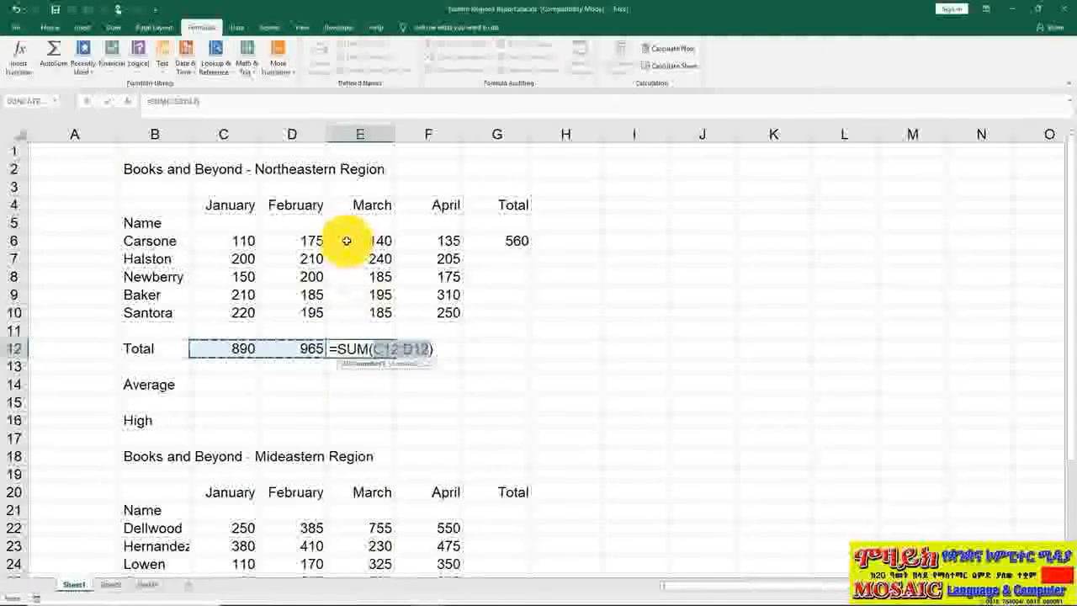
left_click_drag(346, 241, 353, 308)
key("Return")
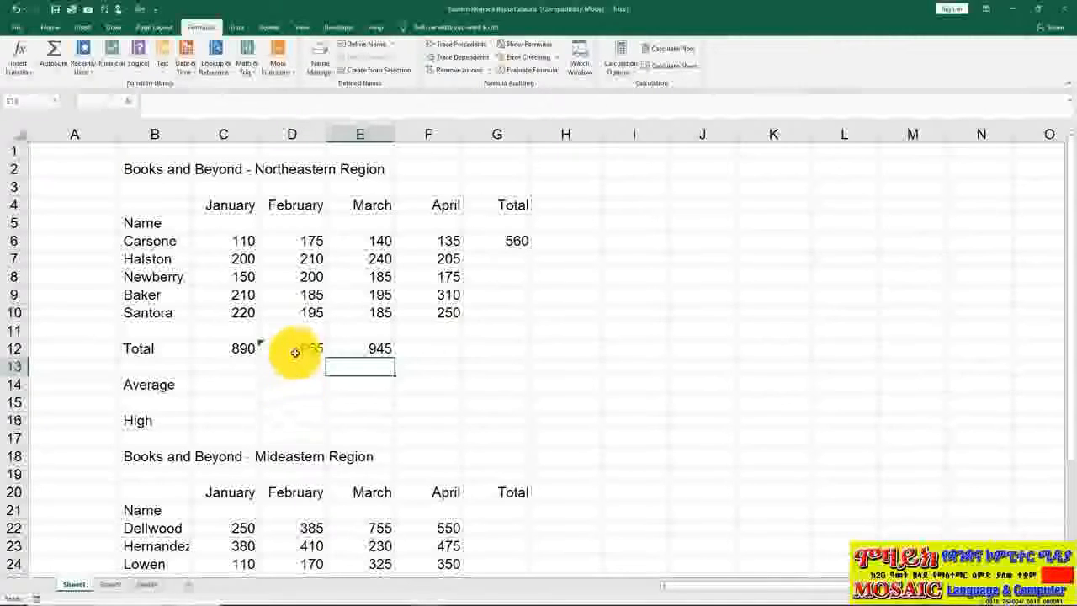
- Examine the formulas behind the February total in D12 and the January total in C12
left_click(292, 350)
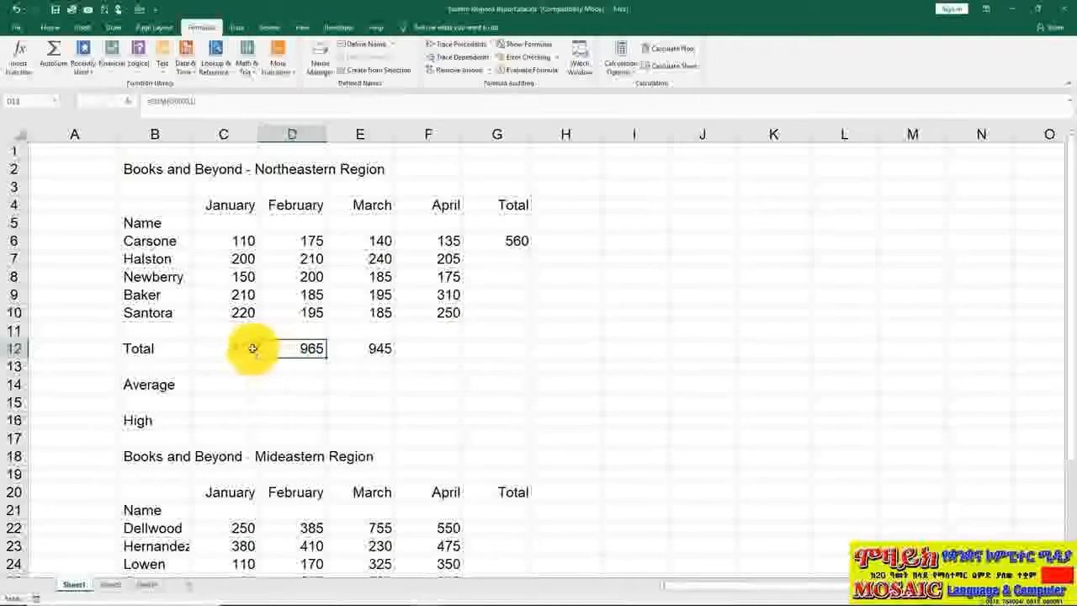
mouse_move(251, 350)
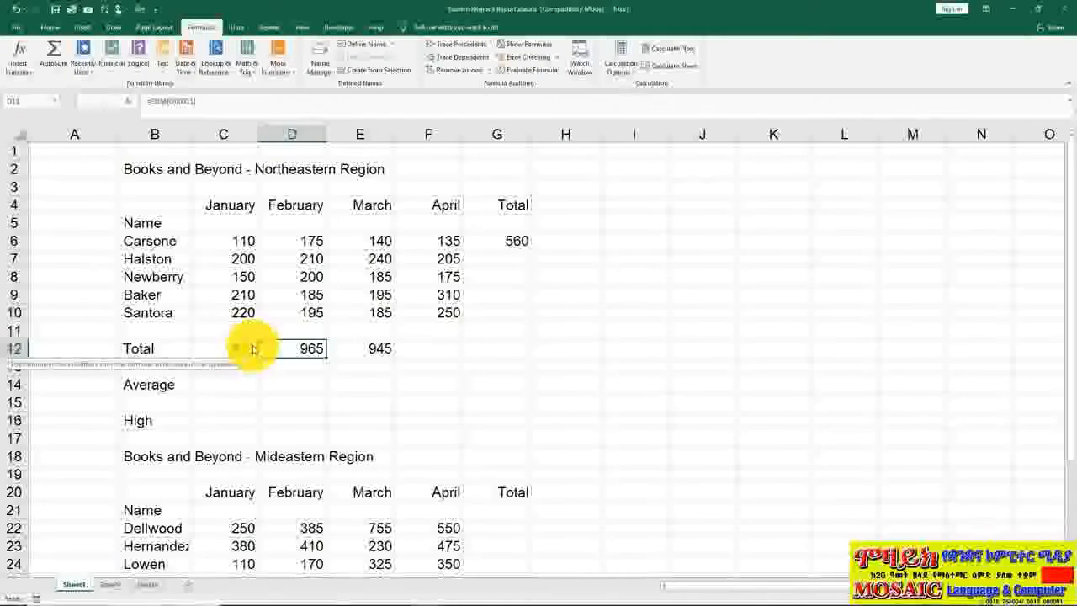
left_click(227, 345)
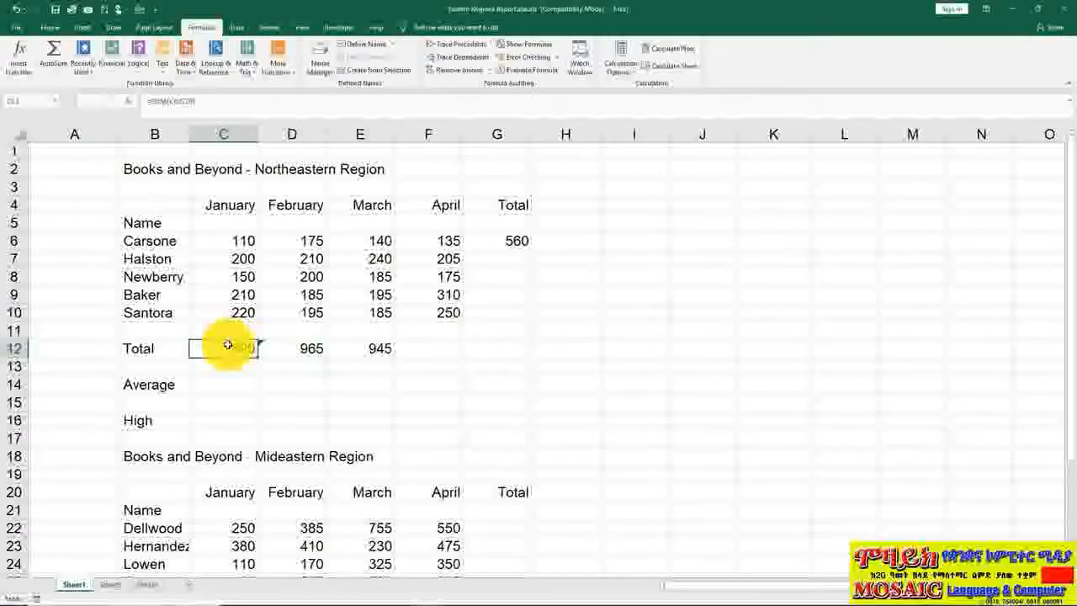
- Compare the cell ranges summed by the January total in C12 and the February total in D12
double_click(227, 345)
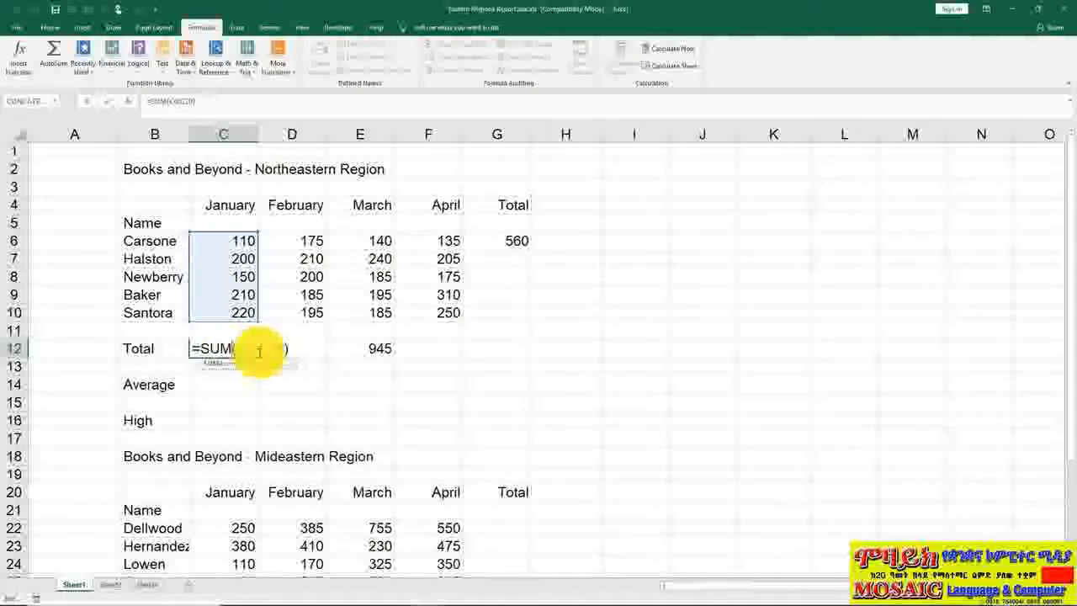
key("Escape")
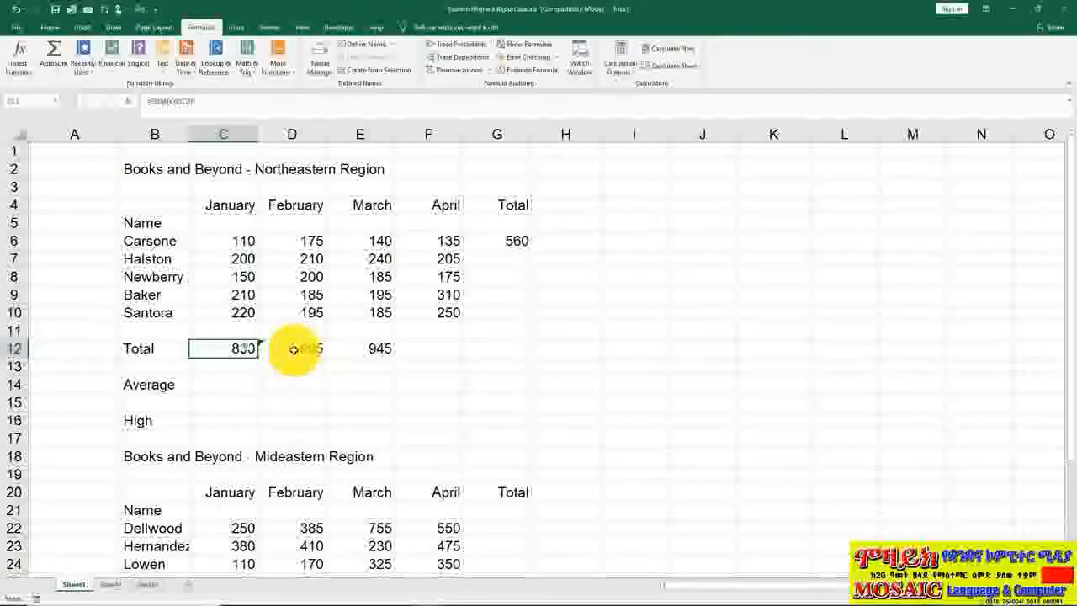
double_click(293, 350)
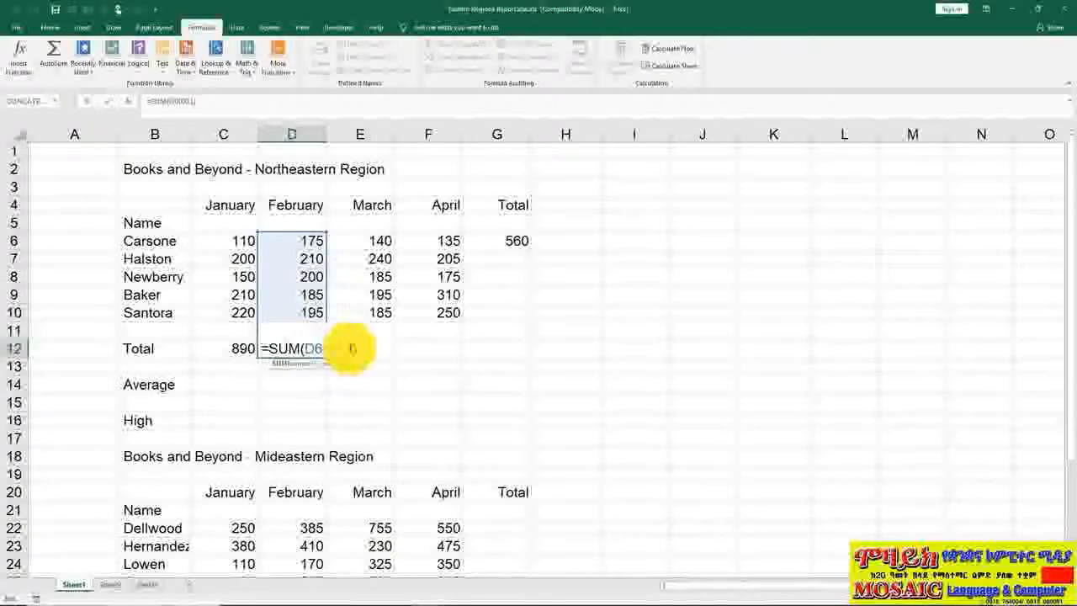
key("Escape")
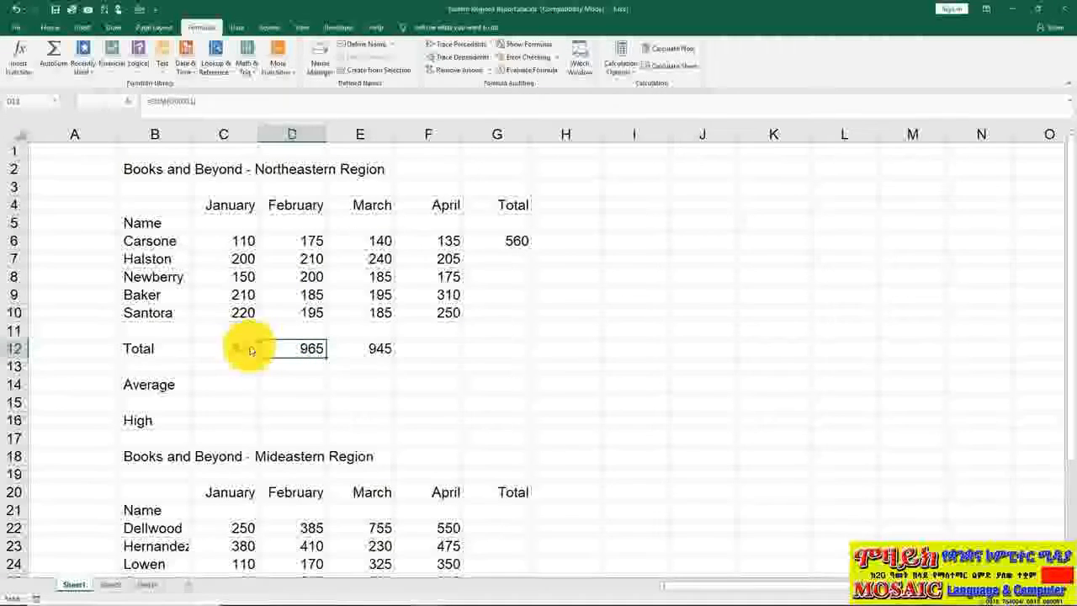
- Correct the flagged February total in D12 with the error-checking suggestion so it sums D6:D10, and inspect the formula
left_click(252, 348)
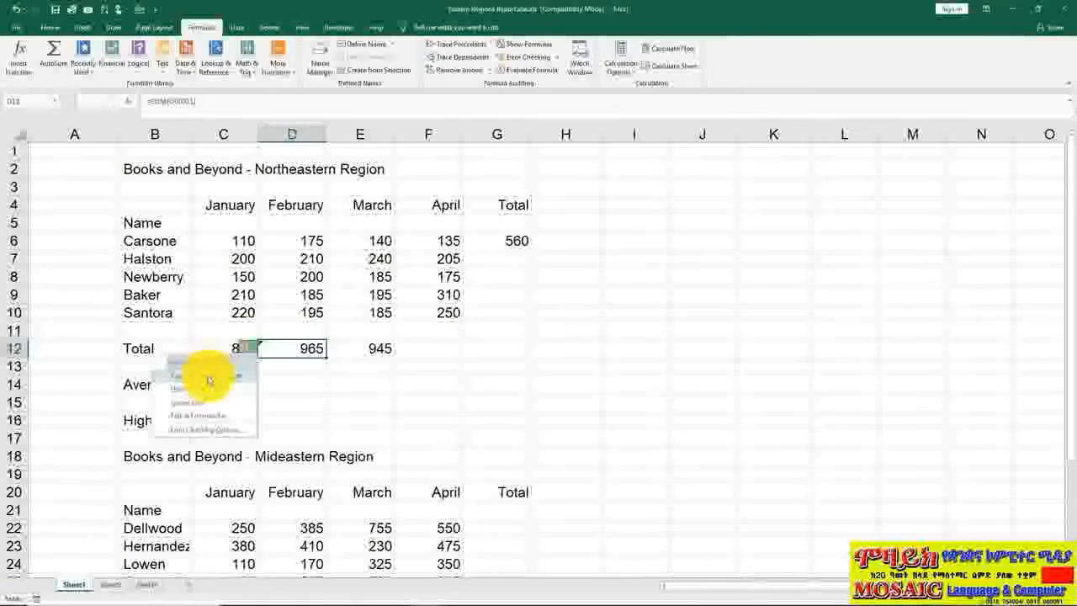
left_click(209, 376)
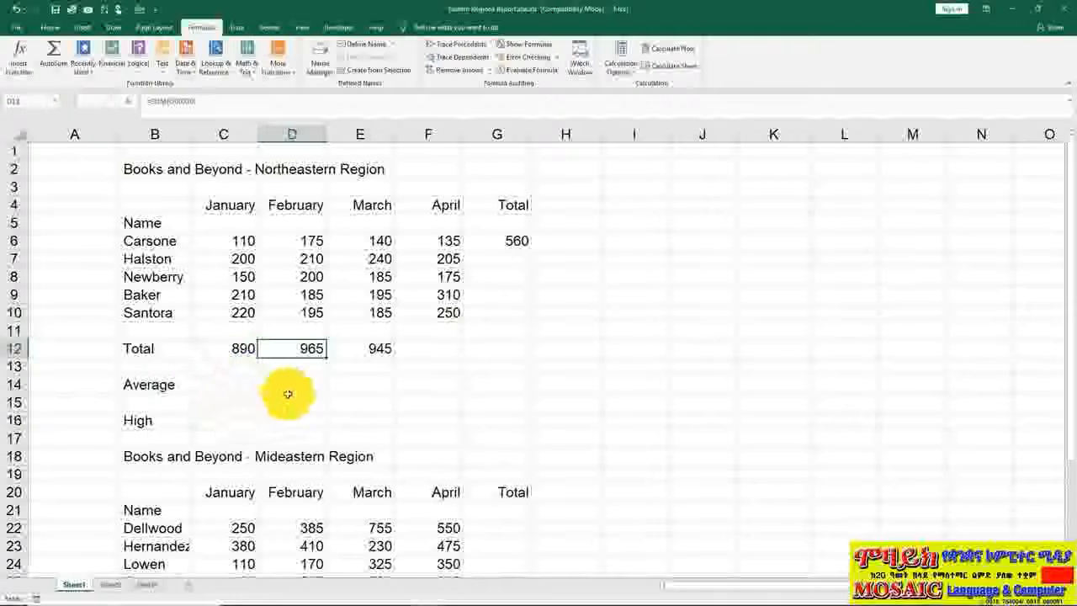
left_click(291, 401)
left_click(304, 349)
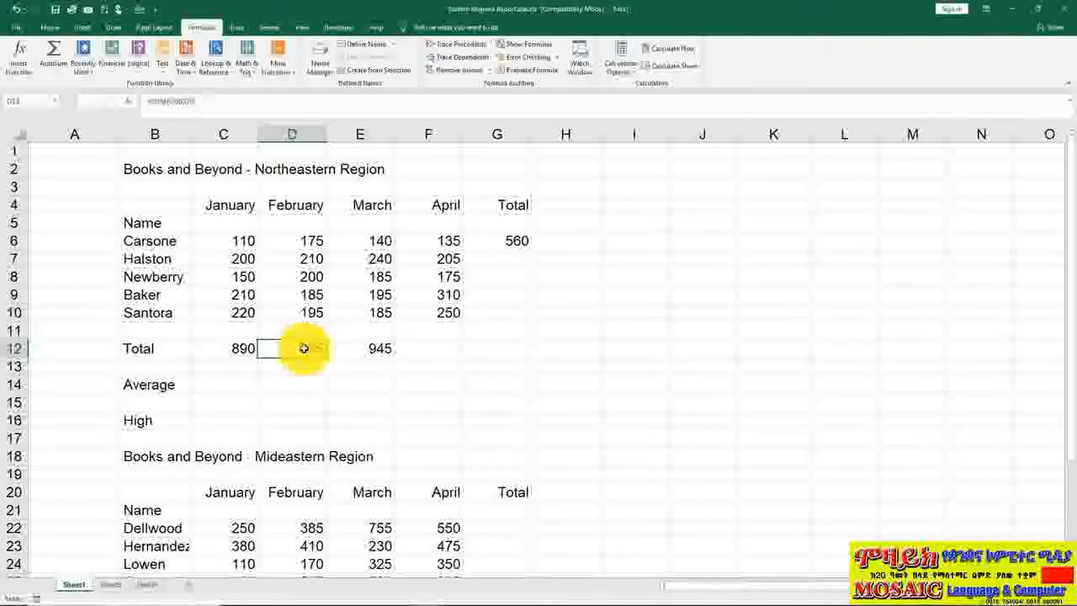
double_click(306, 351)
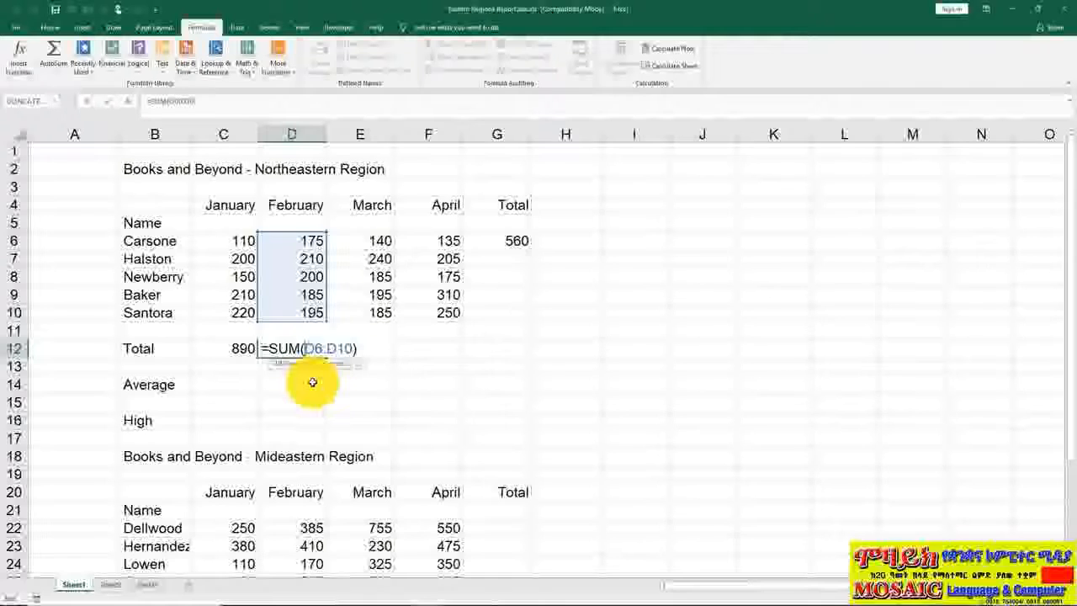
key("Escape")
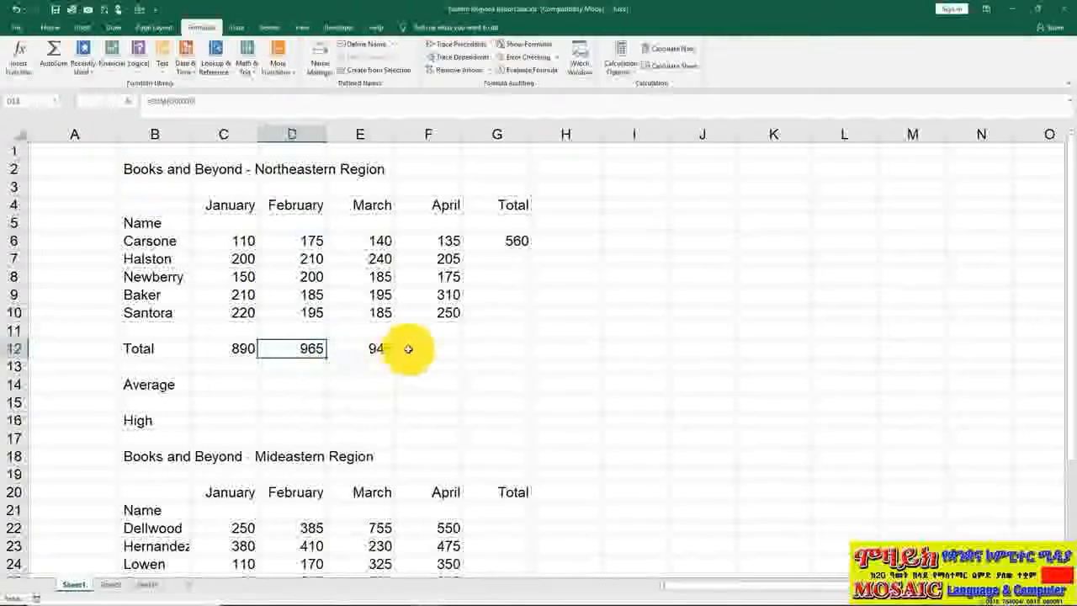
- Total the April figures in F12 by applying AutoSum to the range F6:F12
left_click(408, 348)
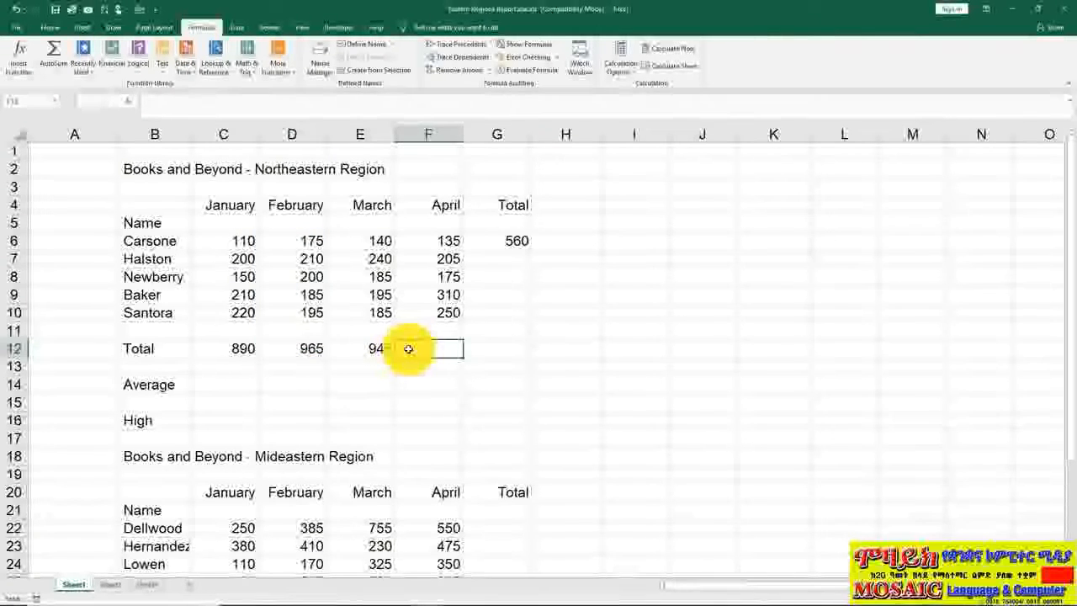
left_click(417, 241)
left_click_drag(417, 241, 421, 348)
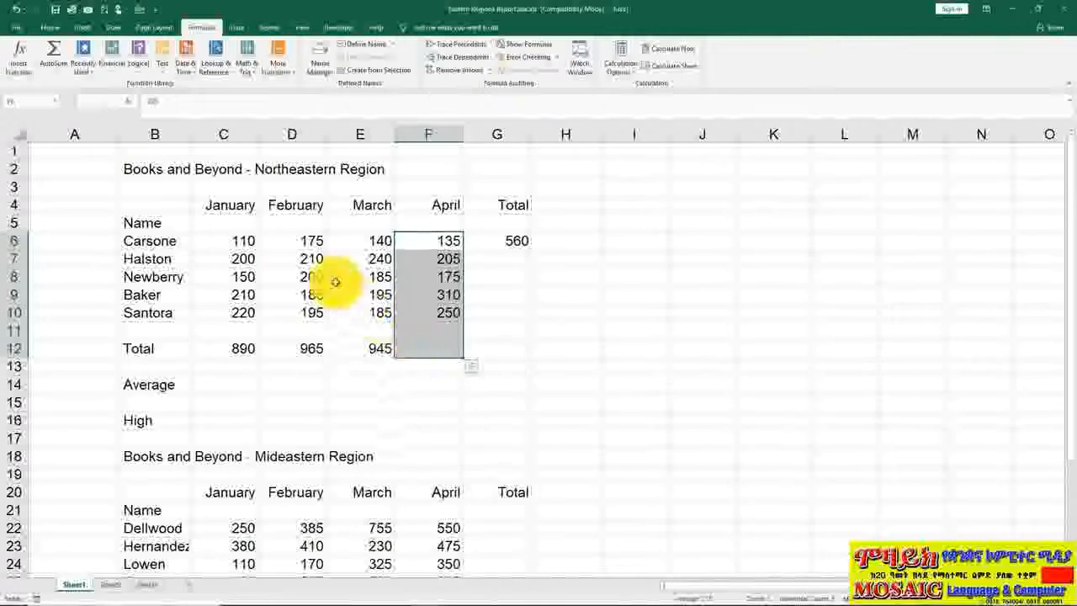
left_click(55, 54)
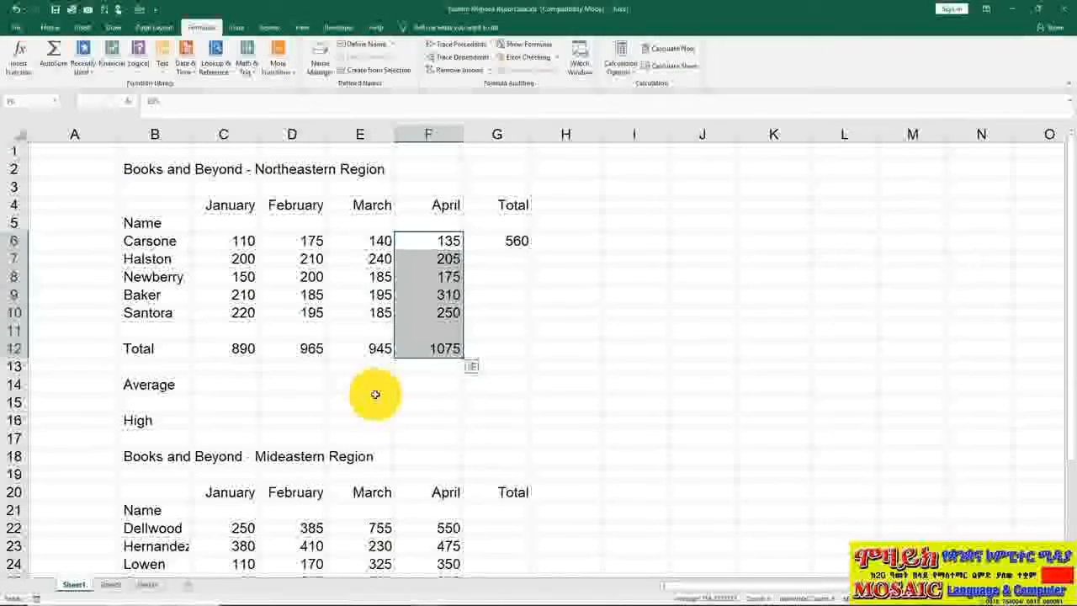
left_click(404, 387)
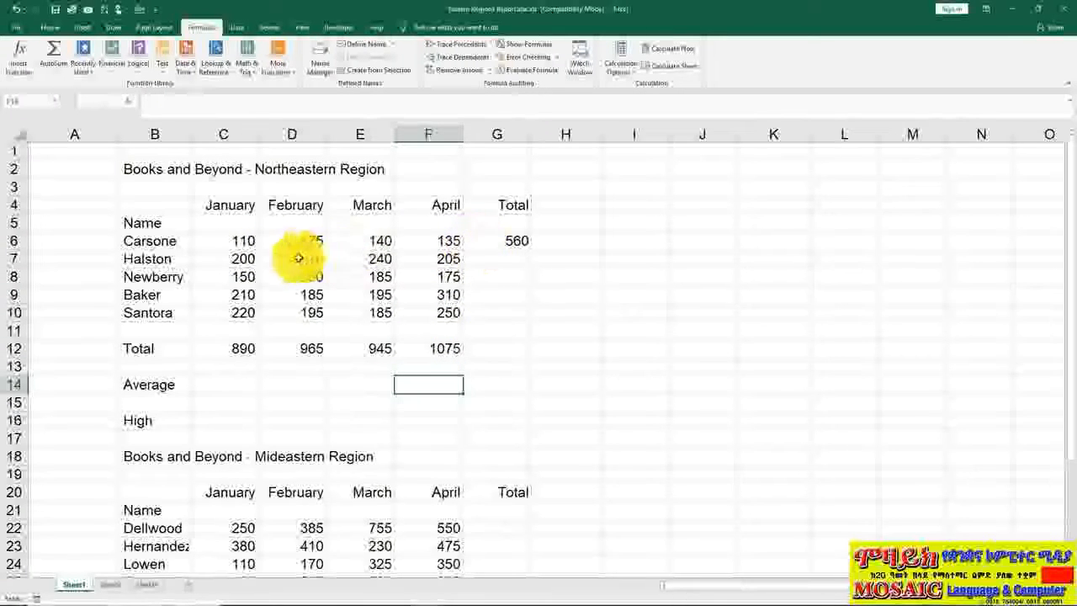
- Fill the remaining per-person totals in G7:G10 by applying AutoSum to the block C7:G10
left_click_drag(235, 258, 498, 312)
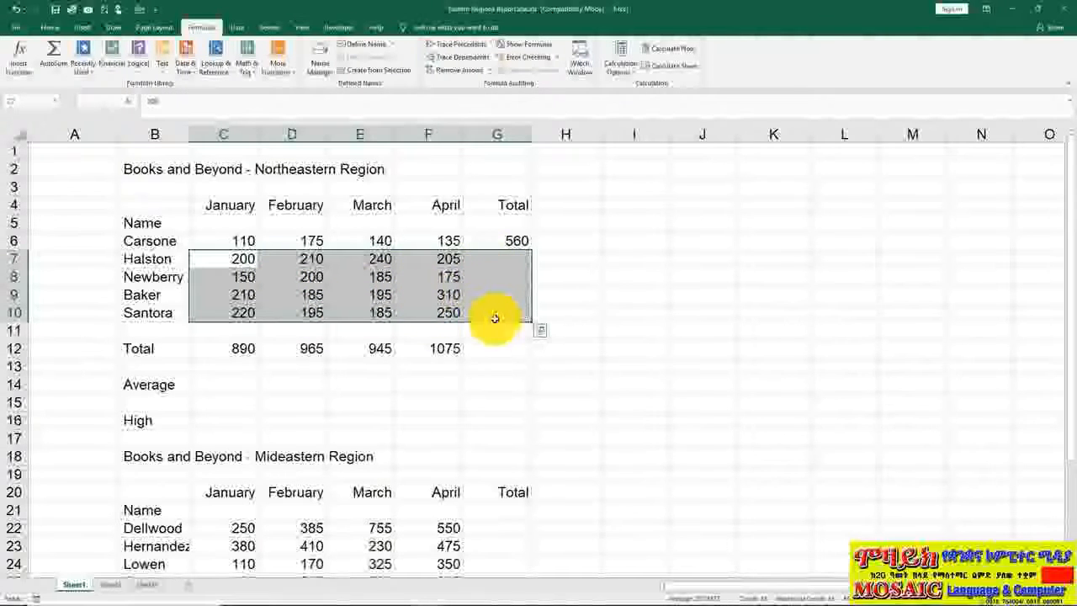
left_click(59, 55)
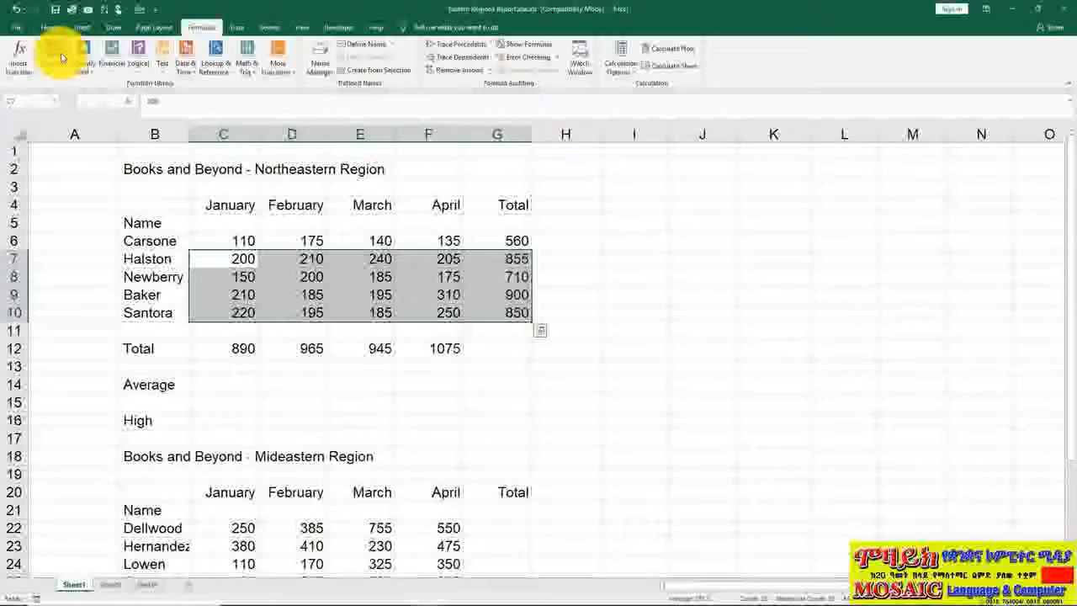
- Copy the April total formula from F12 into G12 to get the grand total
left_click(501, 353)
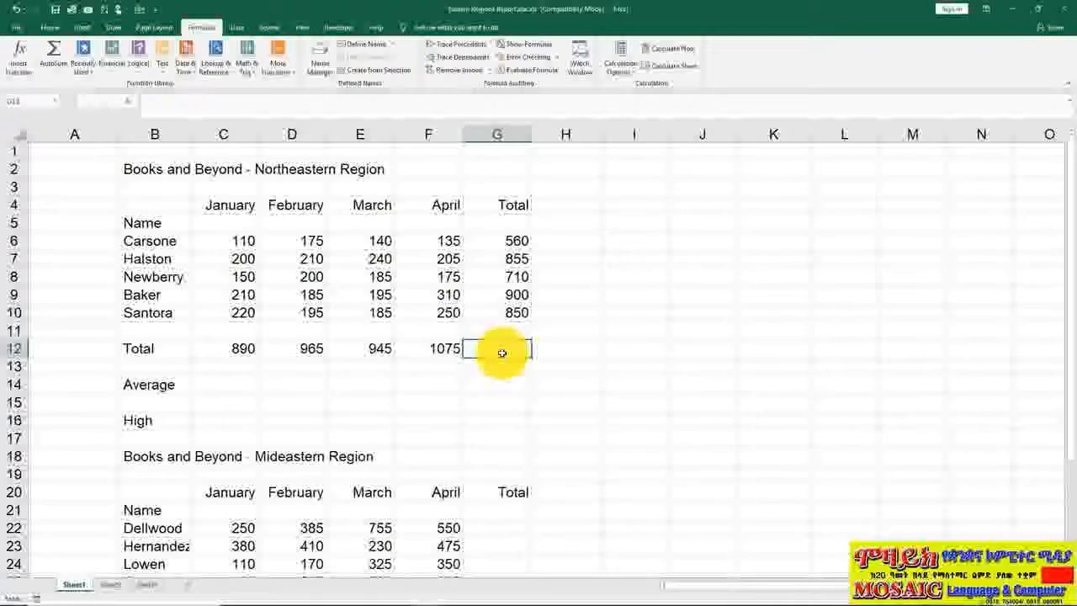
left_click(450, 348)
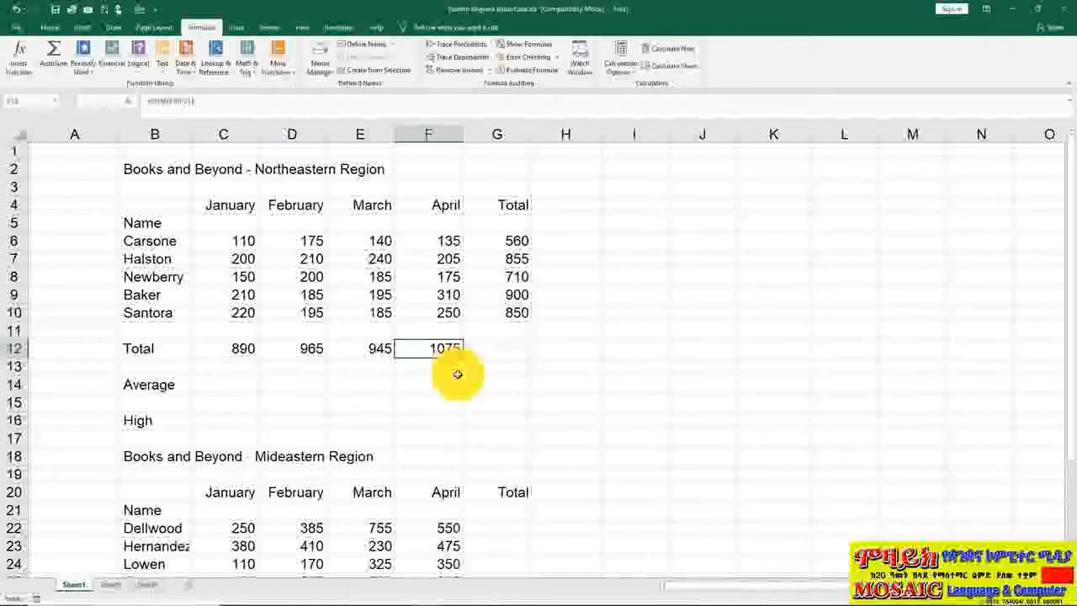
left_click_drag(484, 356, 524, 356)
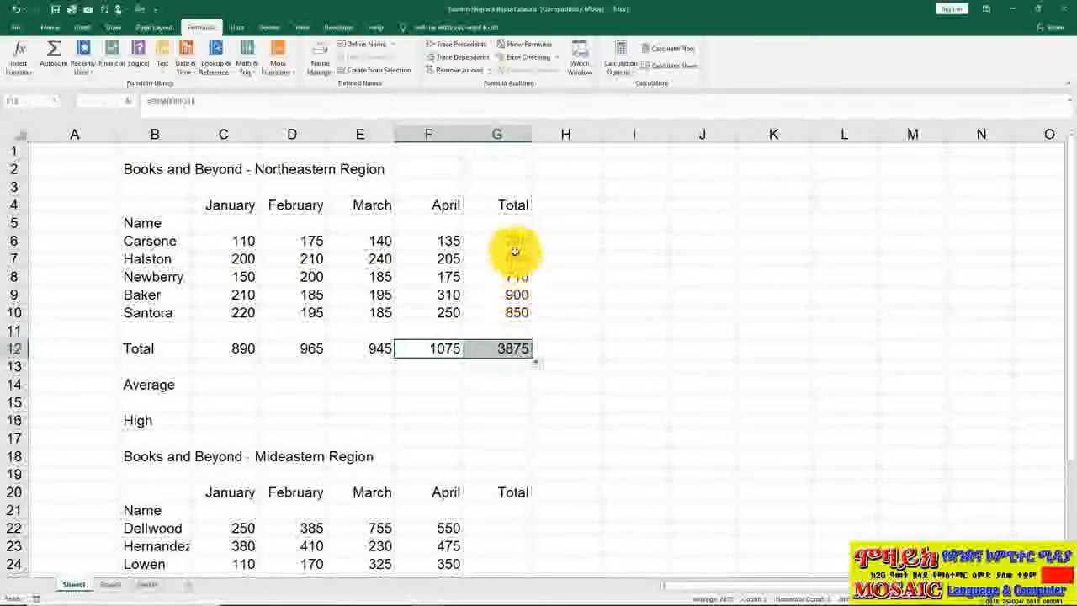
left_click(521, 349)
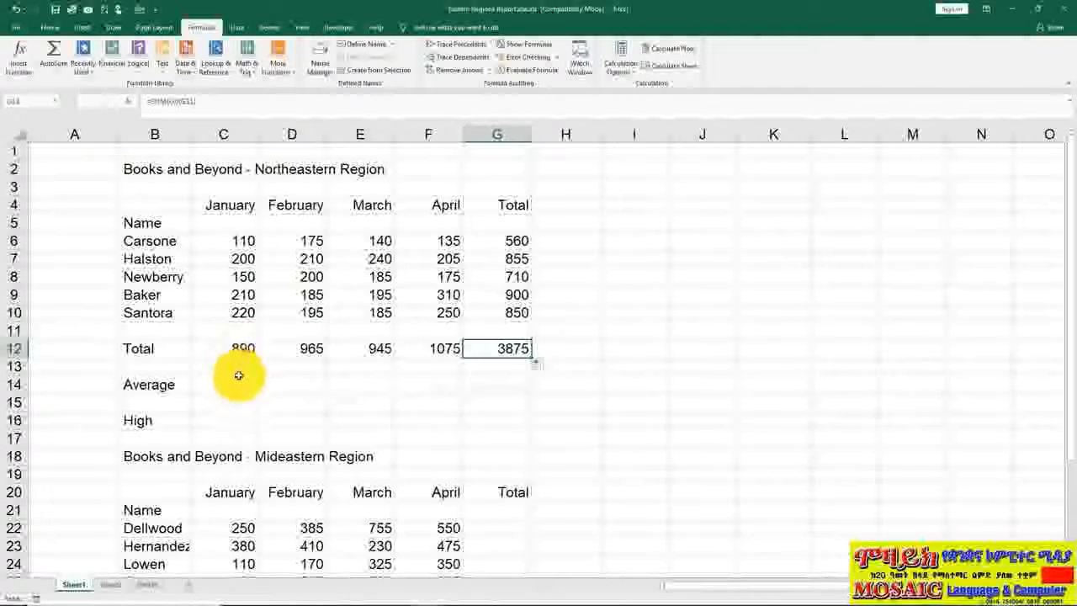
- Calculate the January average in C14 with an AVERAGE formula over C6:C10
left_click(240, 385)
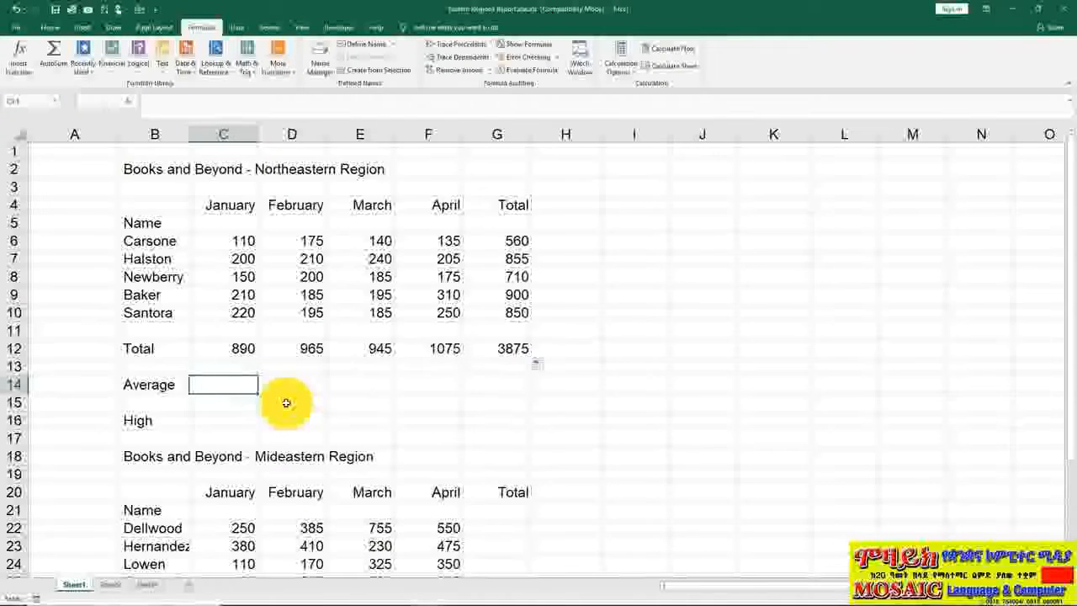
type("=")
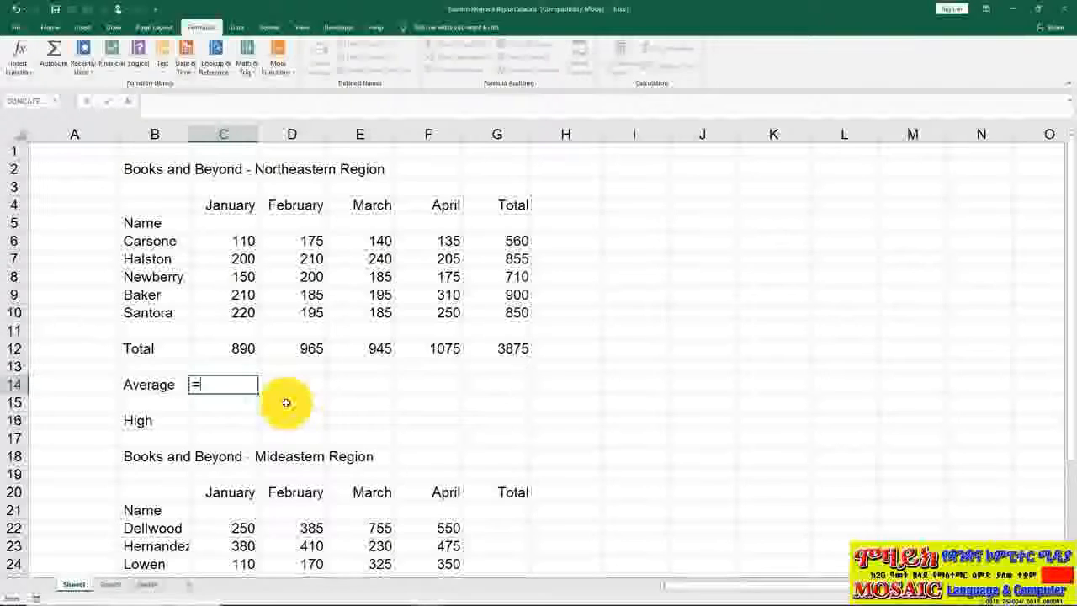
type("average")
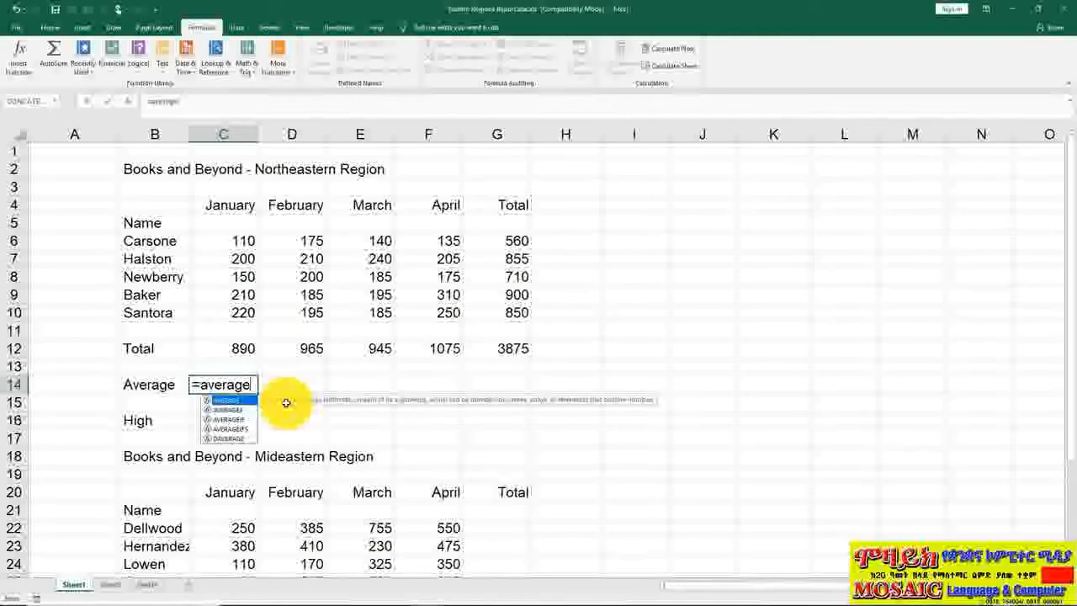
type("(")
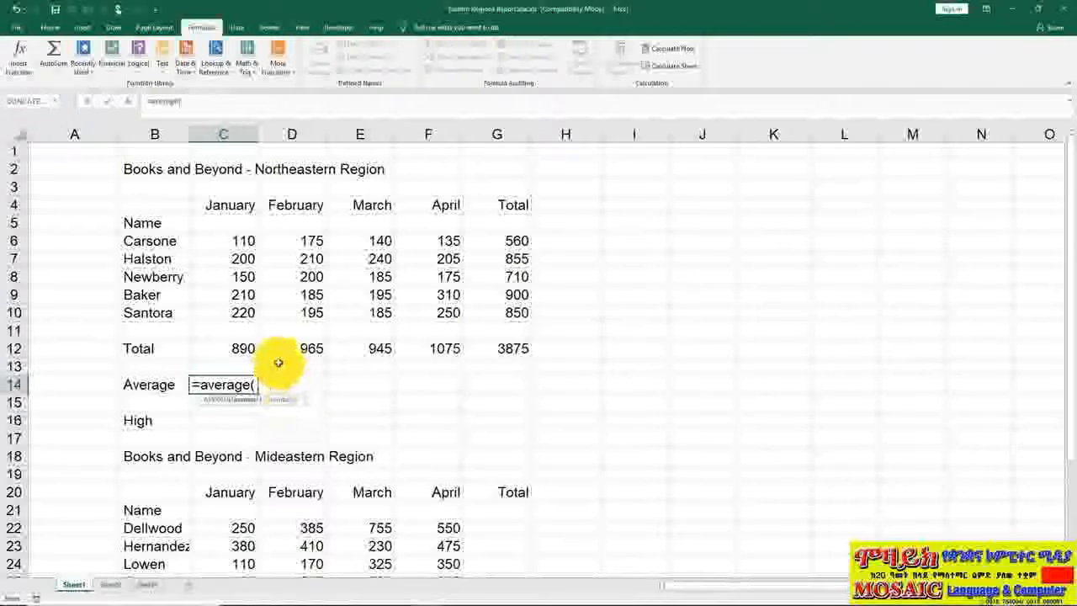
left_click_drag(233, 243, 241, 313)
key("Return")
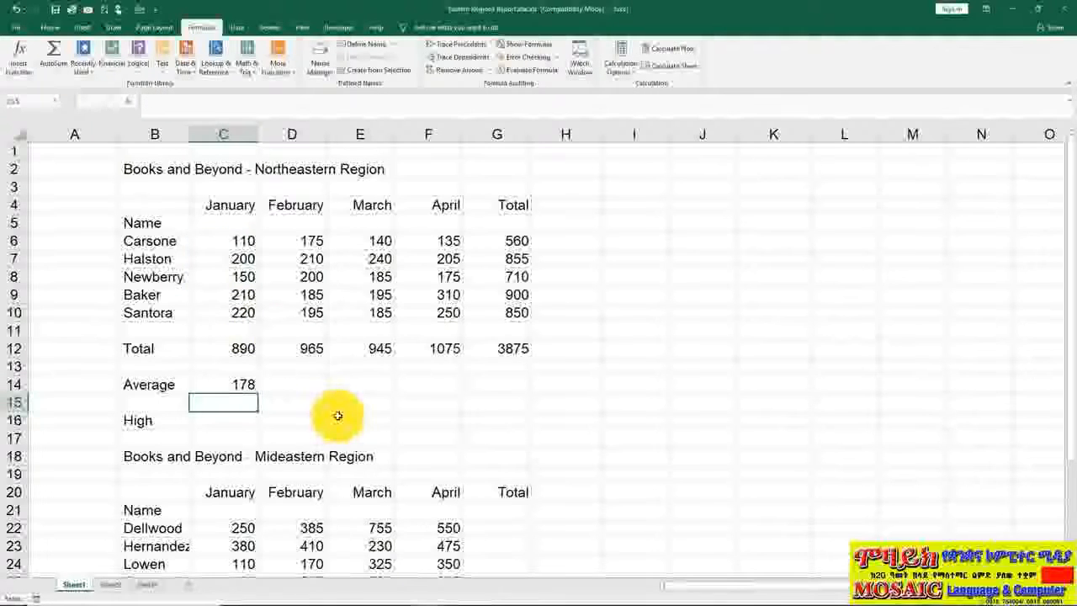
- Find the highest January figure in C16 with a MAX formula over C6:C10
left_click(234, 420)
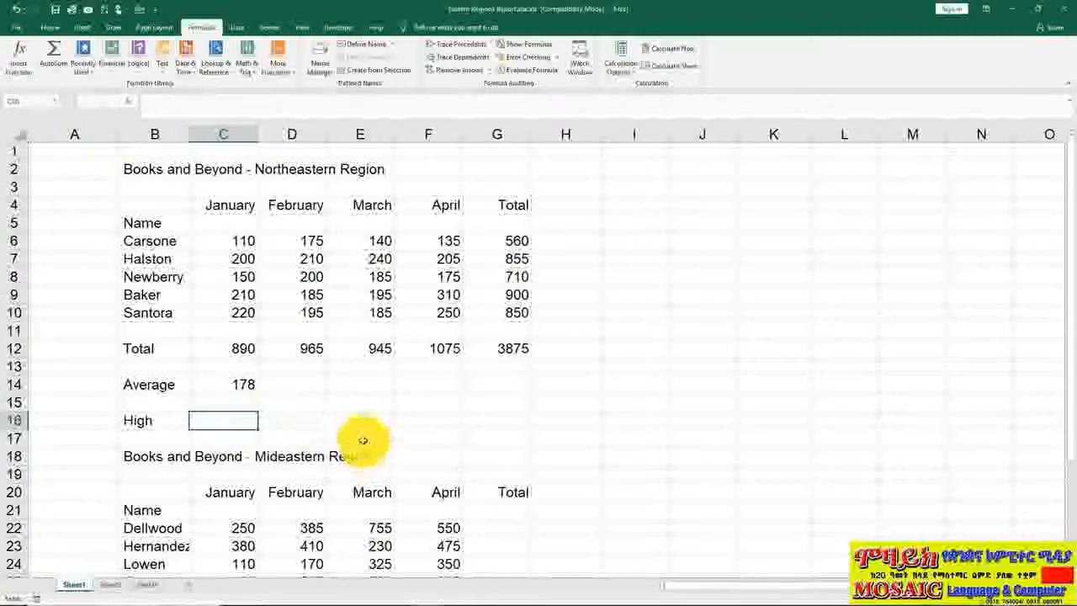
left_click_drag(239, 241, 243, 308)
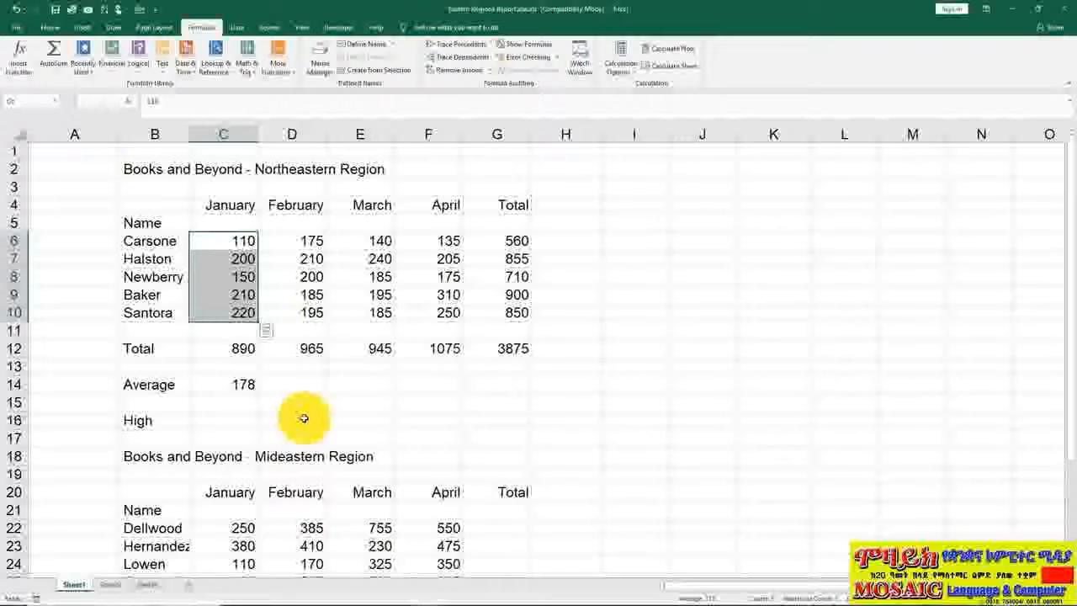
left_click(240, 422)
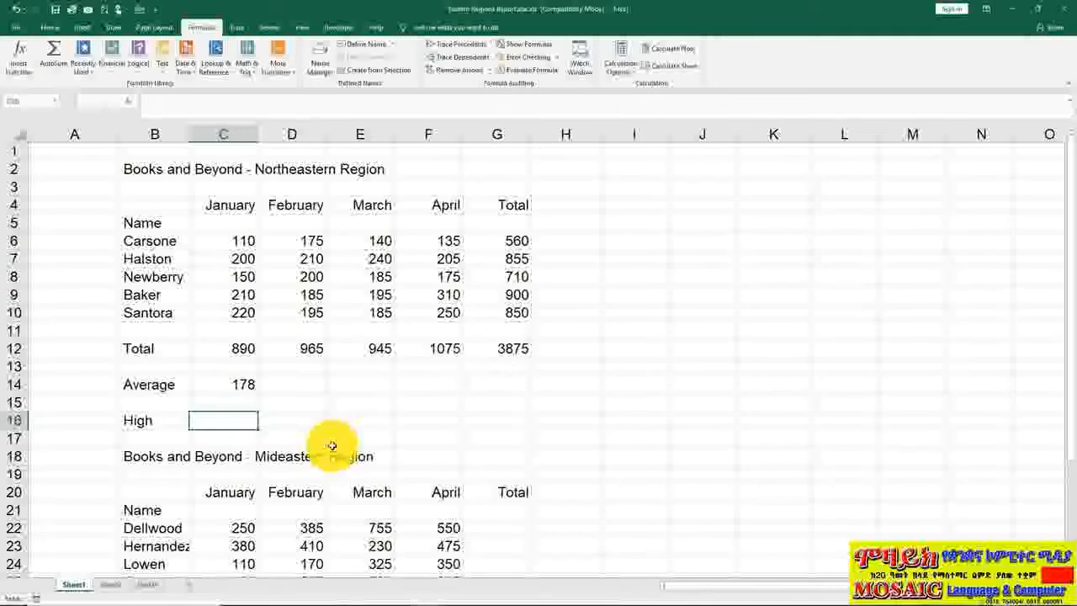
type("=max")
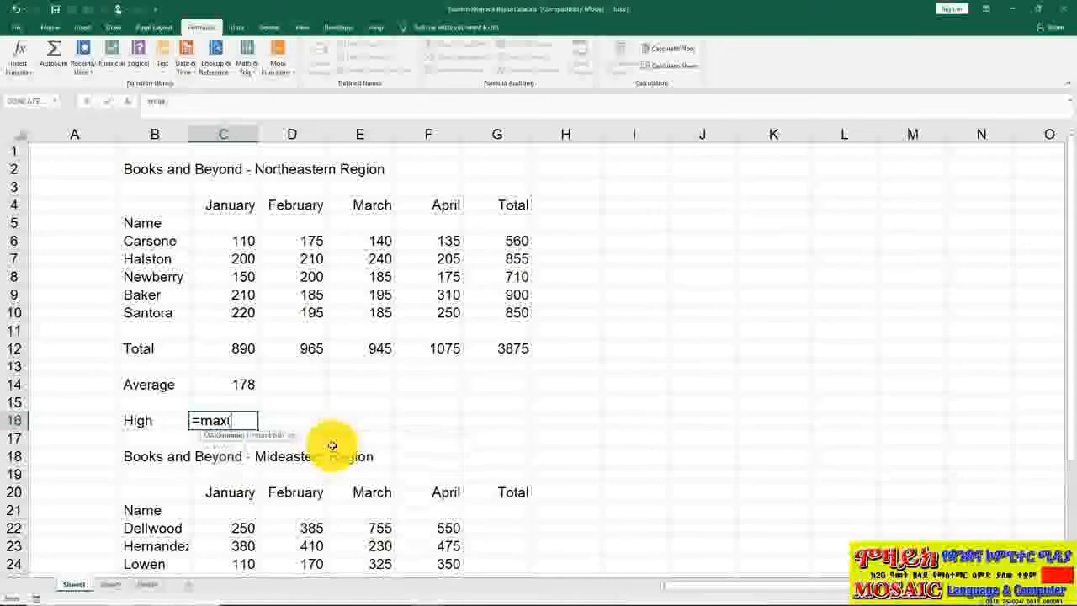
type("(")
left_click_drag(218, 241, 233, 309)
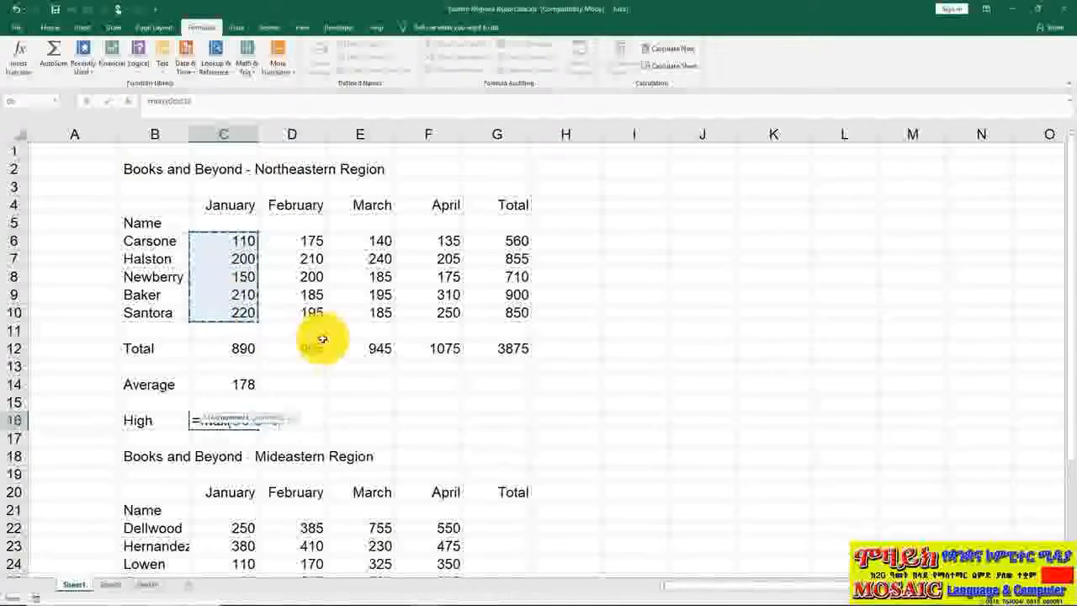
key("Return")
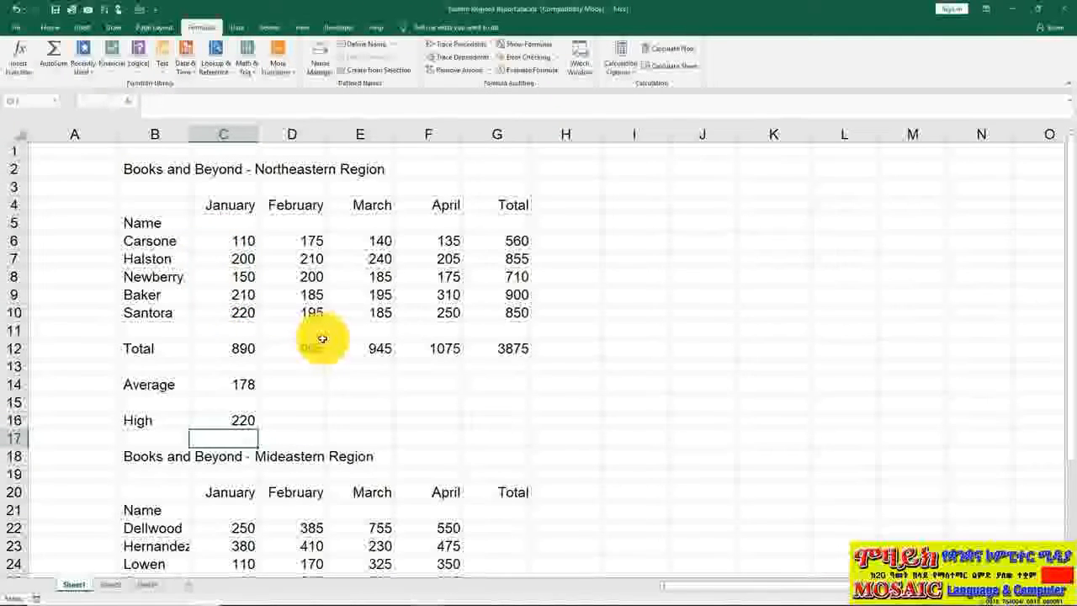
- Customize the status bar statistics for the January figures C6:C10 to show Numerical Count and hide Count and Average
left_click(230, 385)
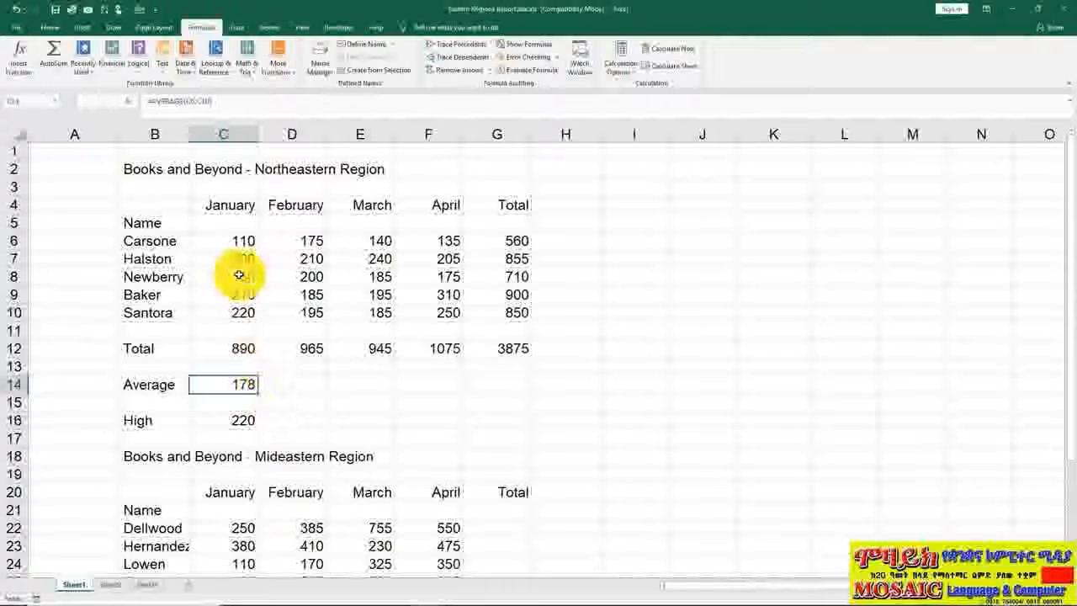
left_click_drag(232, 242, 233, 313)
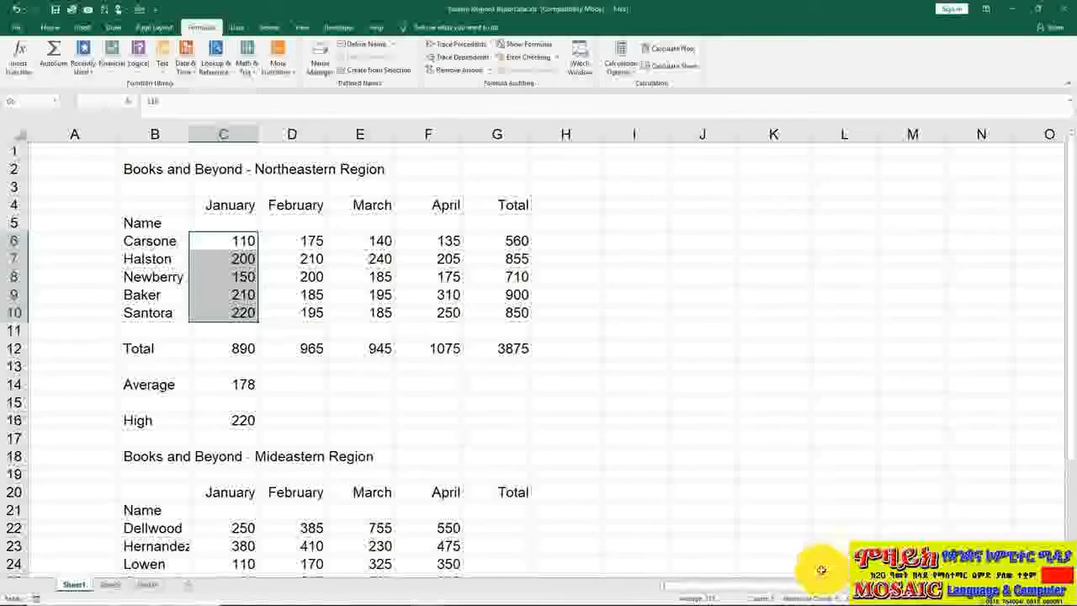
right_click(809, 599)
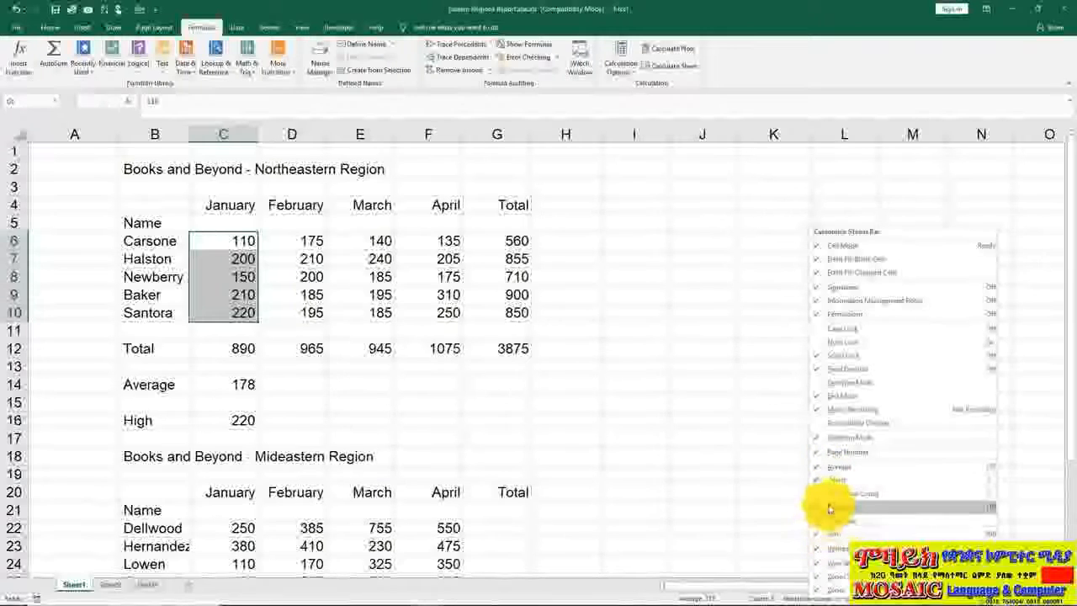
left_click(829, 496)
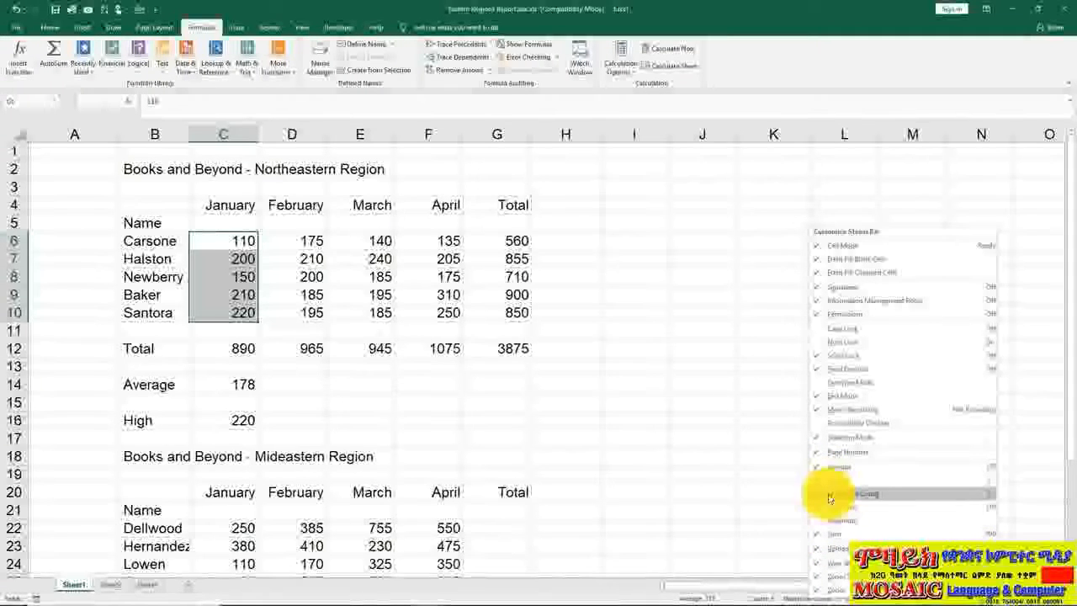
left_click(833, 481)
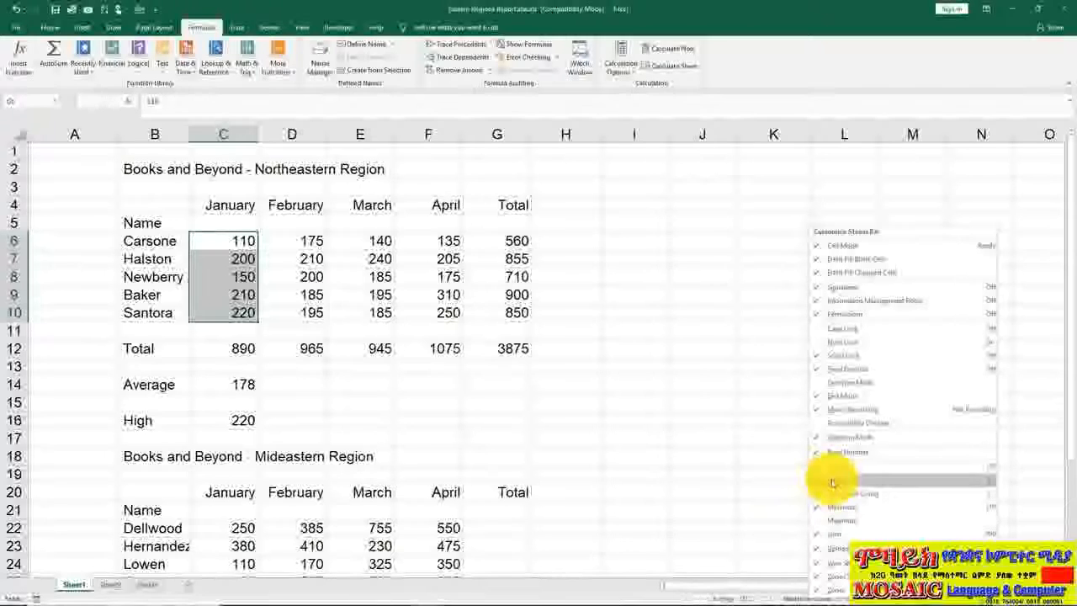
left_click(831, 469)
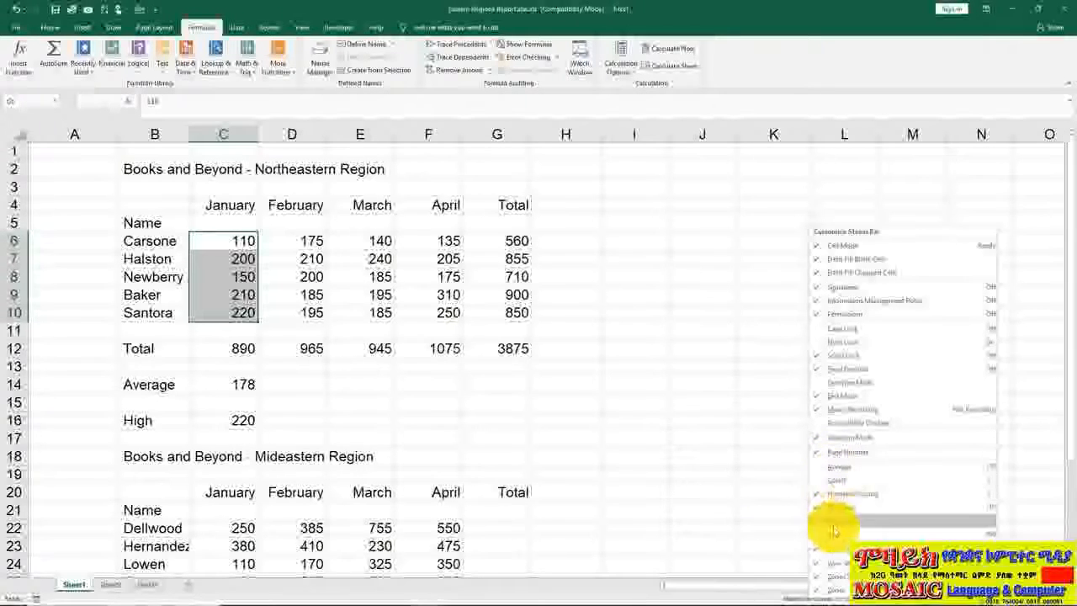
left_click(778, 516)
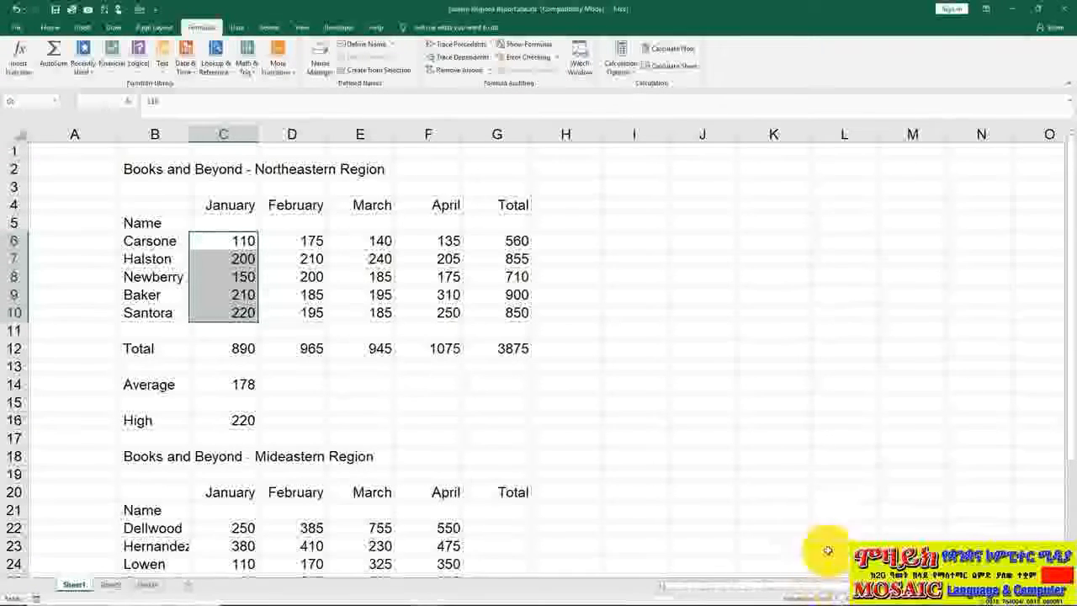
- Review the status bar statistics options and check the statistics for the January figures in C6:C7
right_click(817, 598)
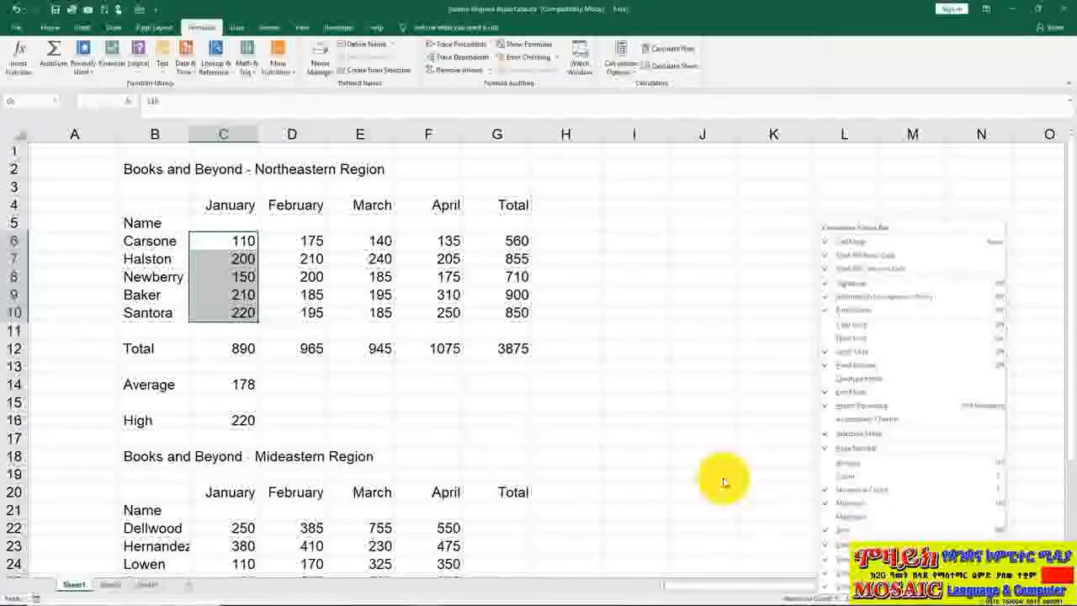
left_click(685, 468)
left_click(240, 239)
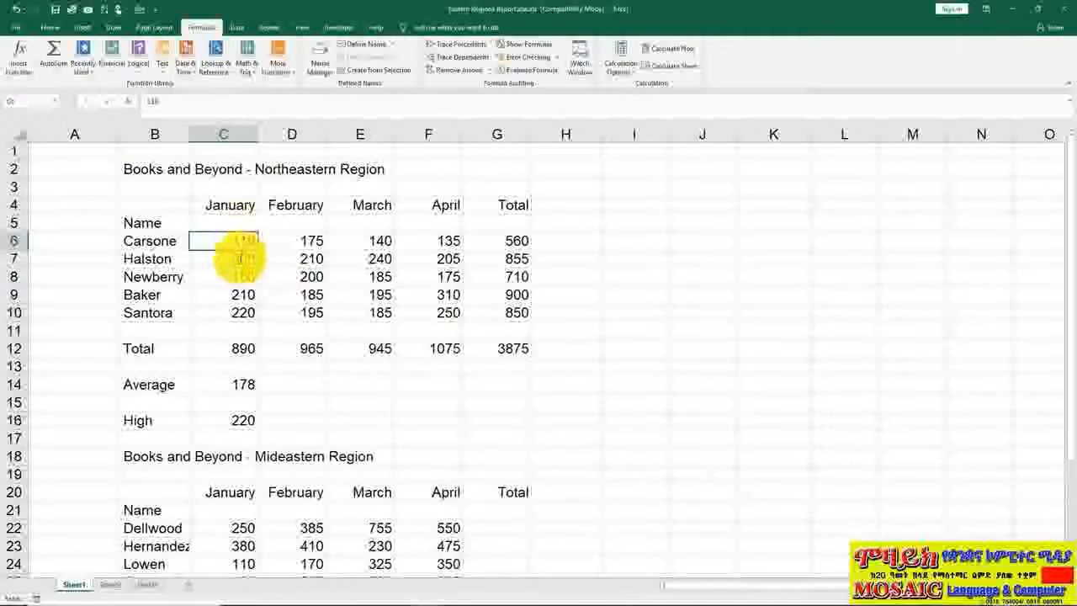
left_click_drag(236, 240, 237, 259)
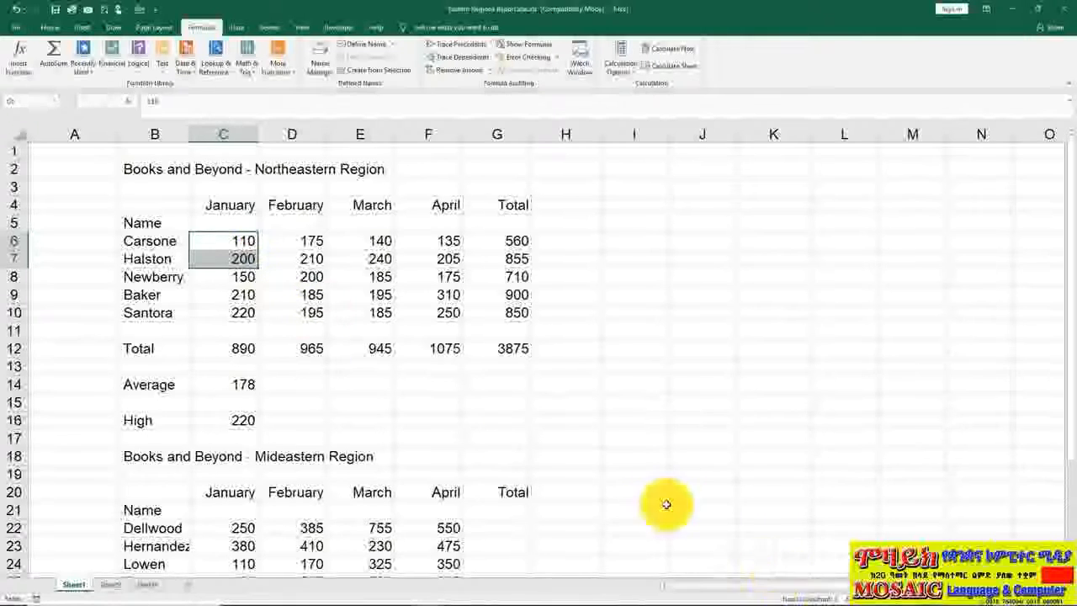
left_click(308, 381)
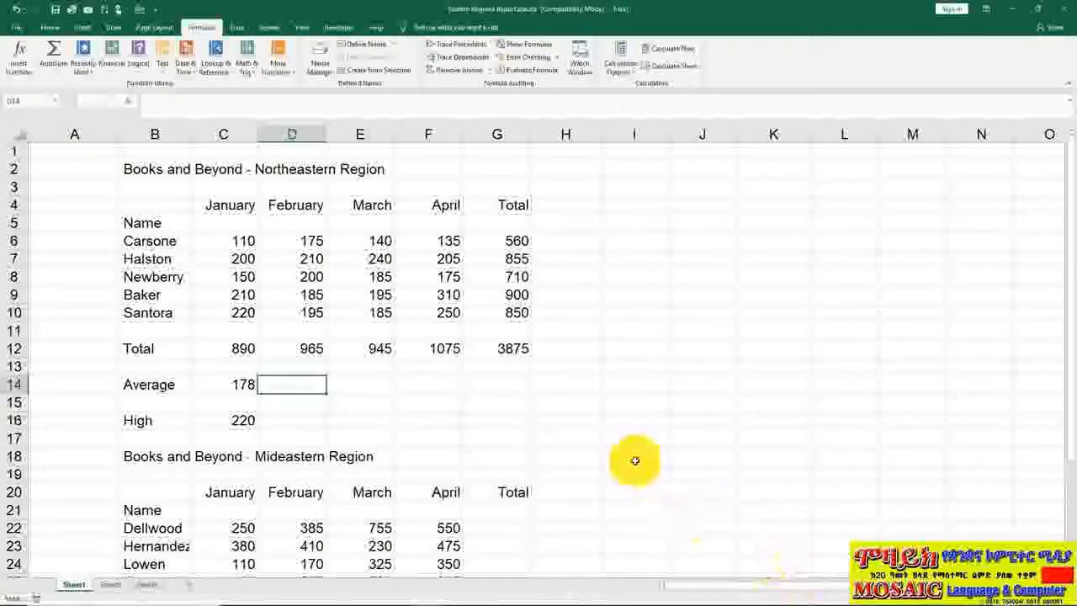
- Clear the January total in C12 and start Insert Function there with the function category set to All
left_click(248, 348)
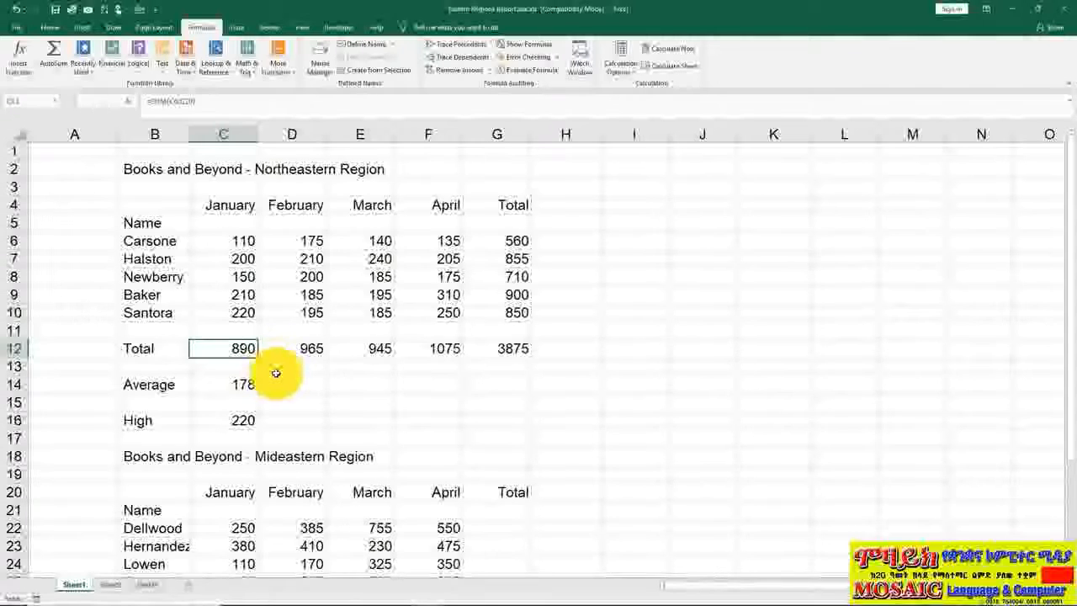
key("Delete")
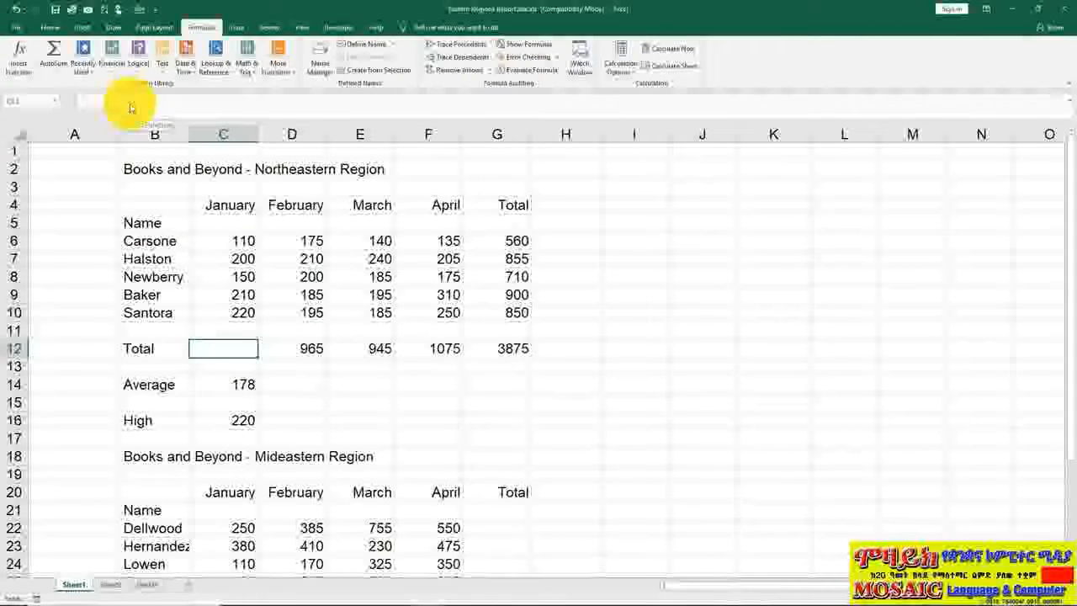
left_click(21, 59)
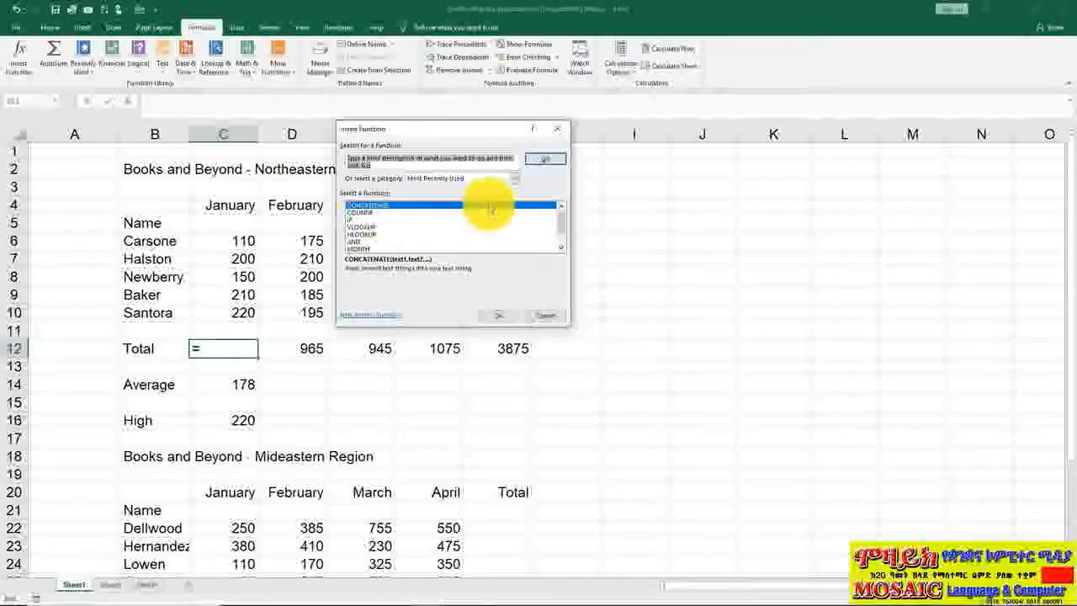
left_click(512, 178)
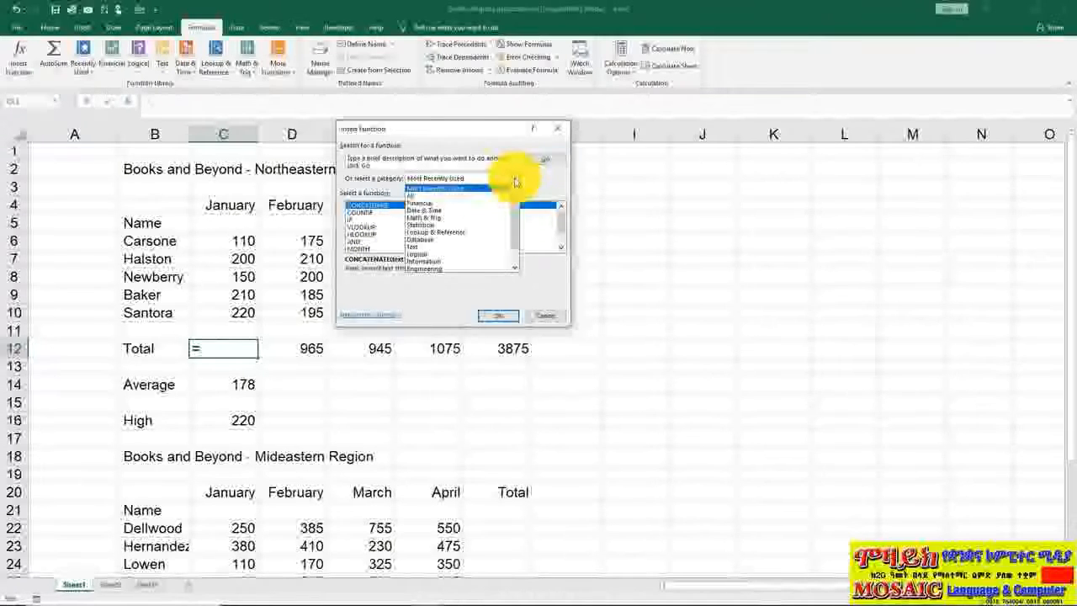
left_click(416, 196)
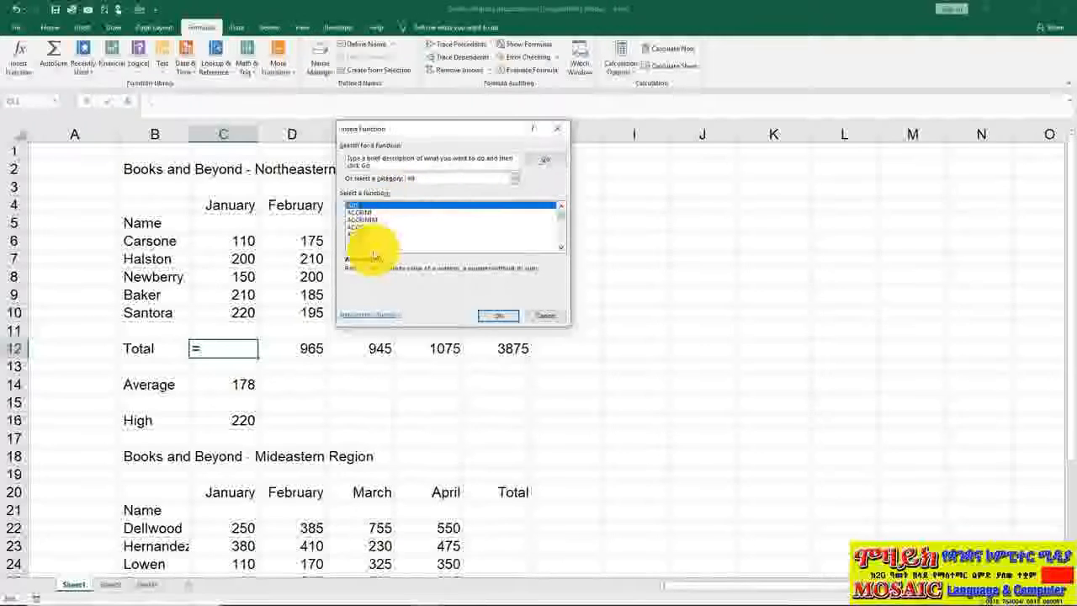
left_click(512, 178)
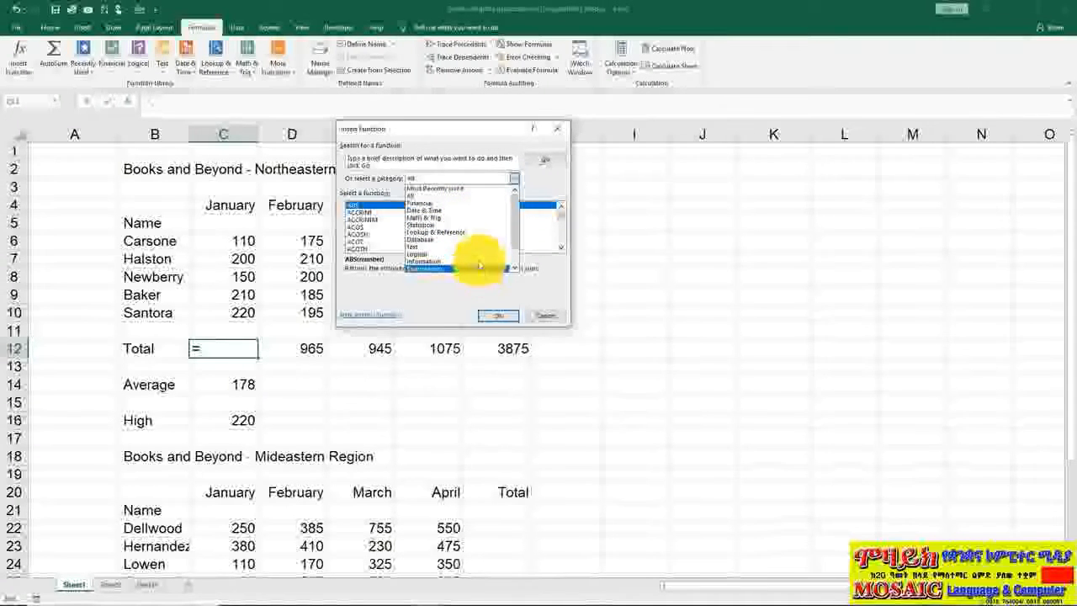
left_click(455, 196)
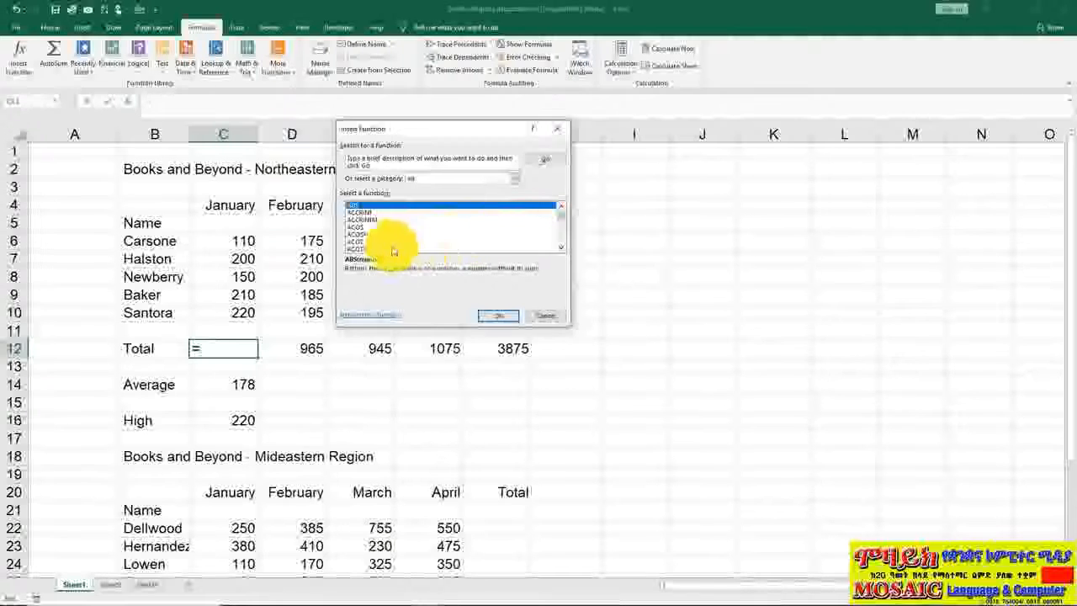
- Examine the descriptions of the ACOSH, AVERAGE and AVERAGEIF functions in the full function list
left_click(369, 235)
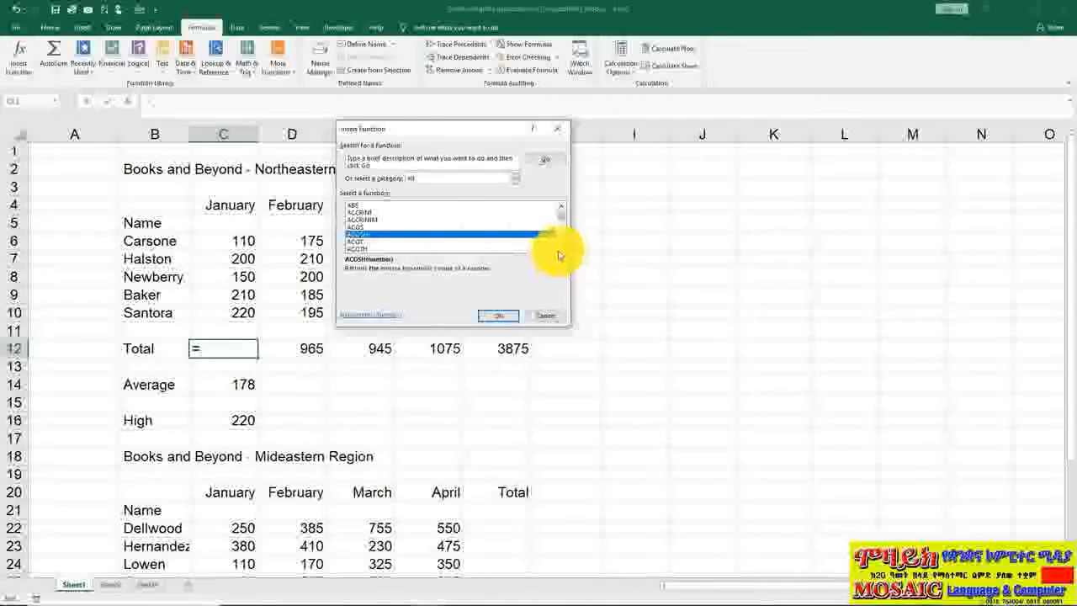
scroll(561, 252, "down", 5)
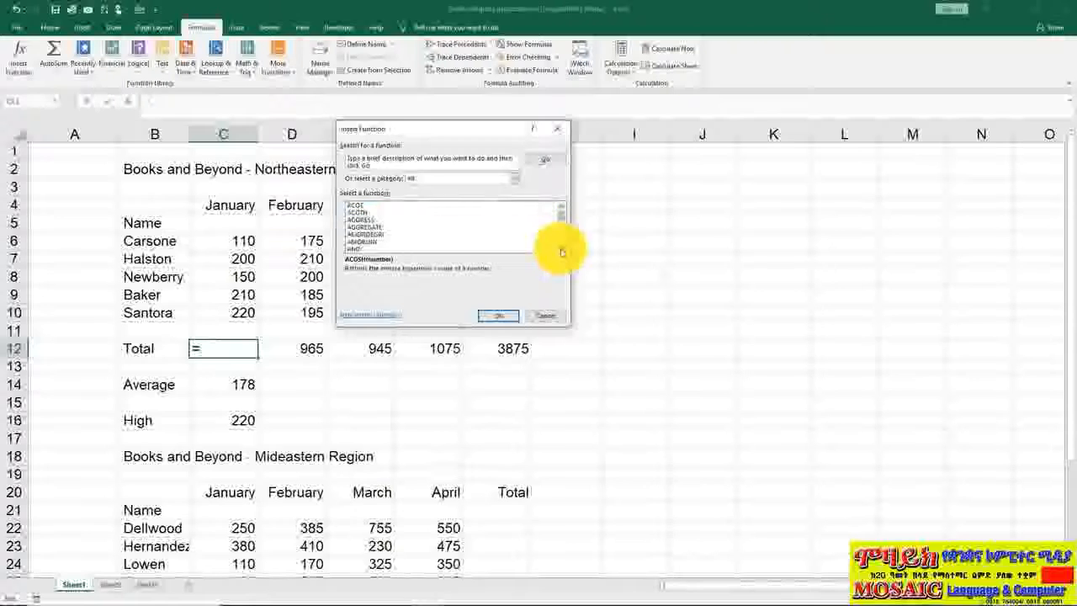
scroll(562, 252, "down", 2)
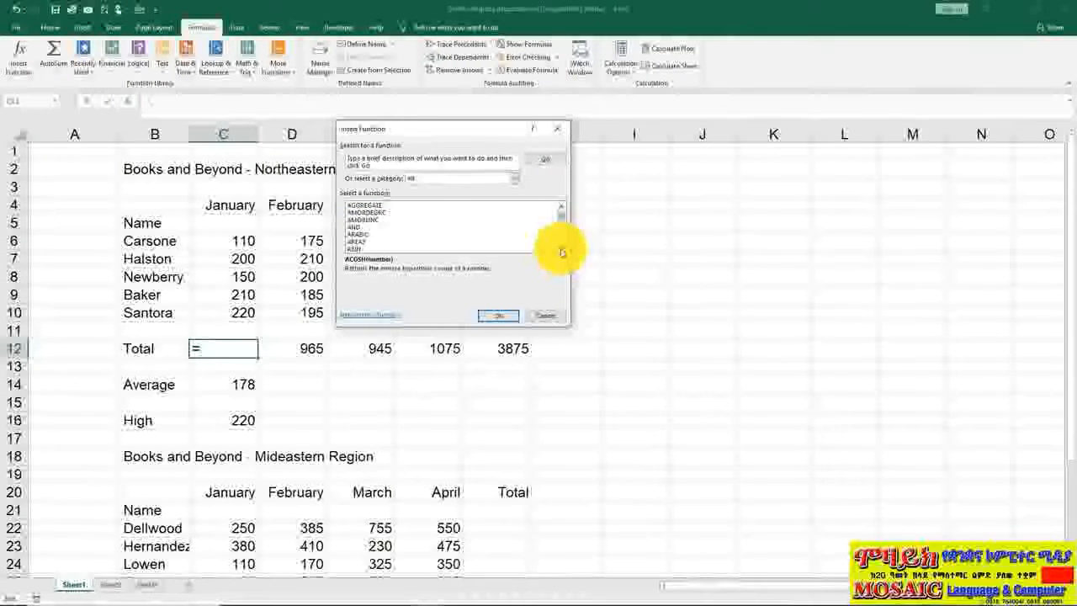
scroll(562, 252, "down", 1)
scroll(562, 252, "down", 1)
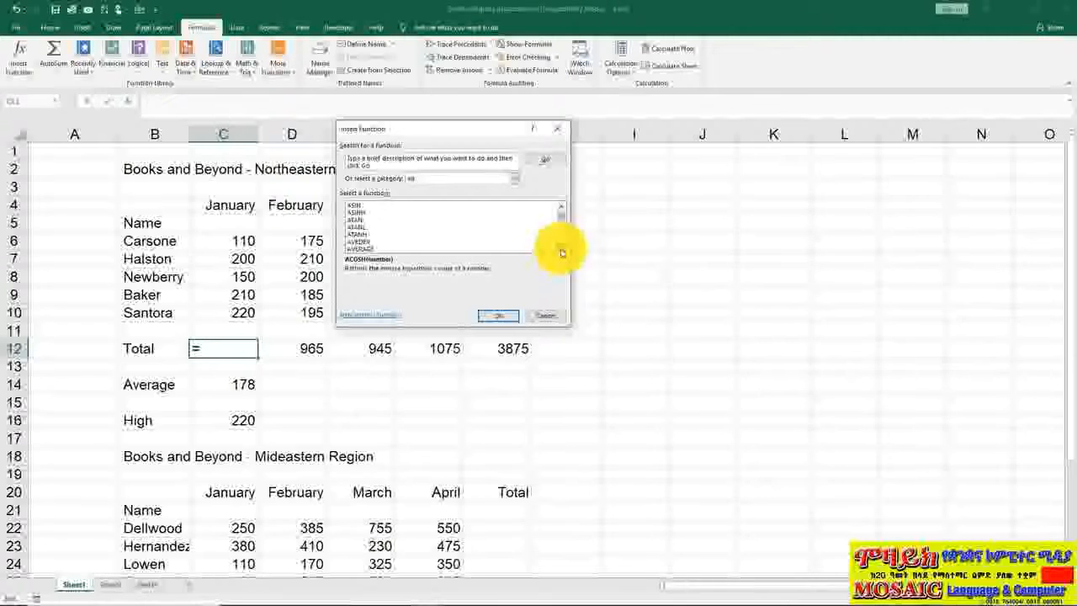
left_click(389, 228)
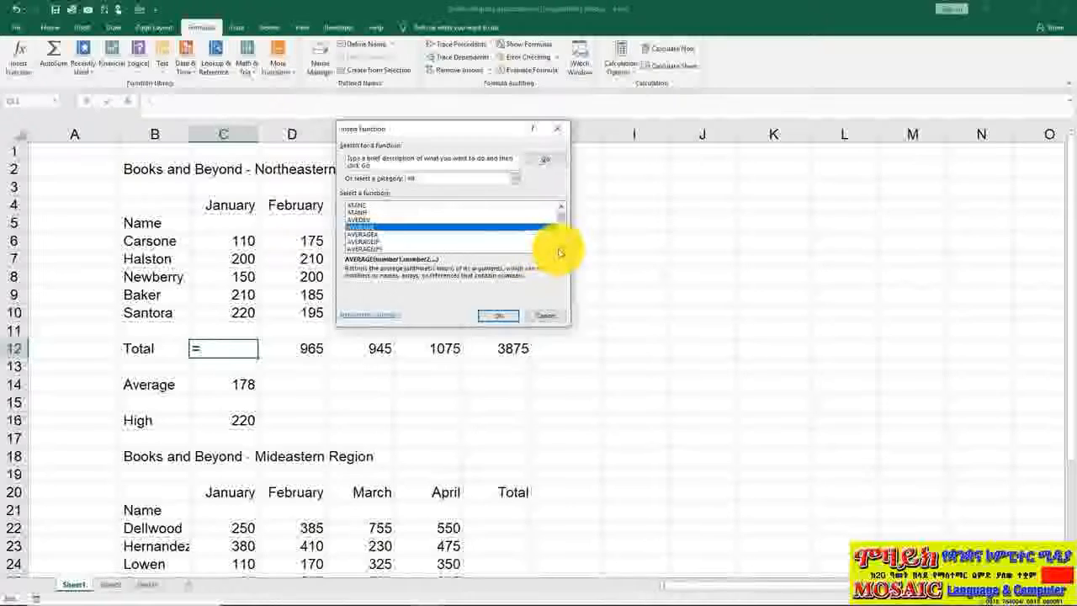
scroll(561, 246, "down", 5)
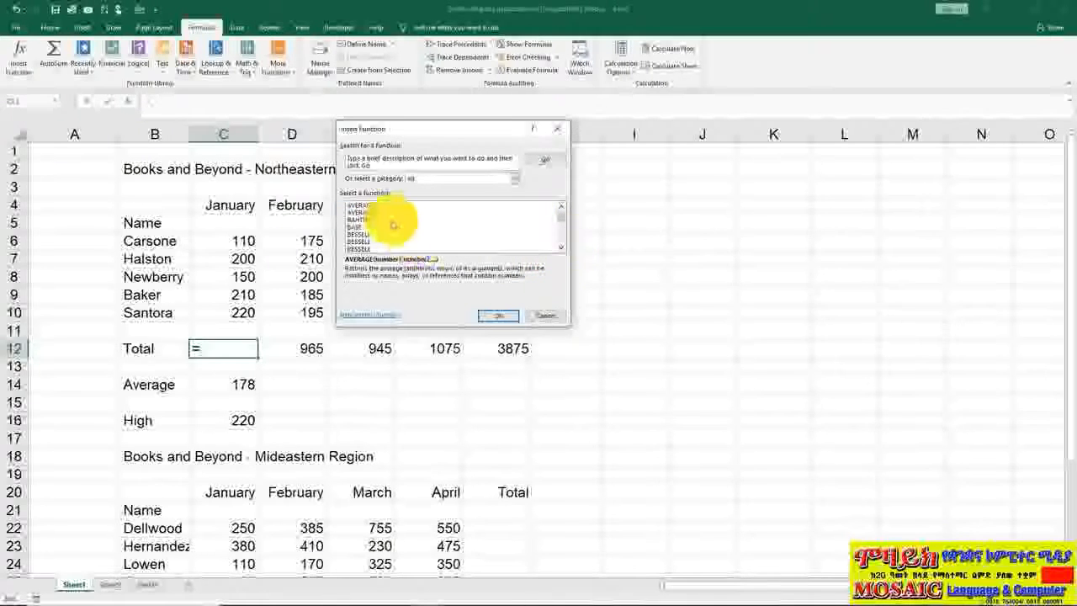
left_click(378, 206)
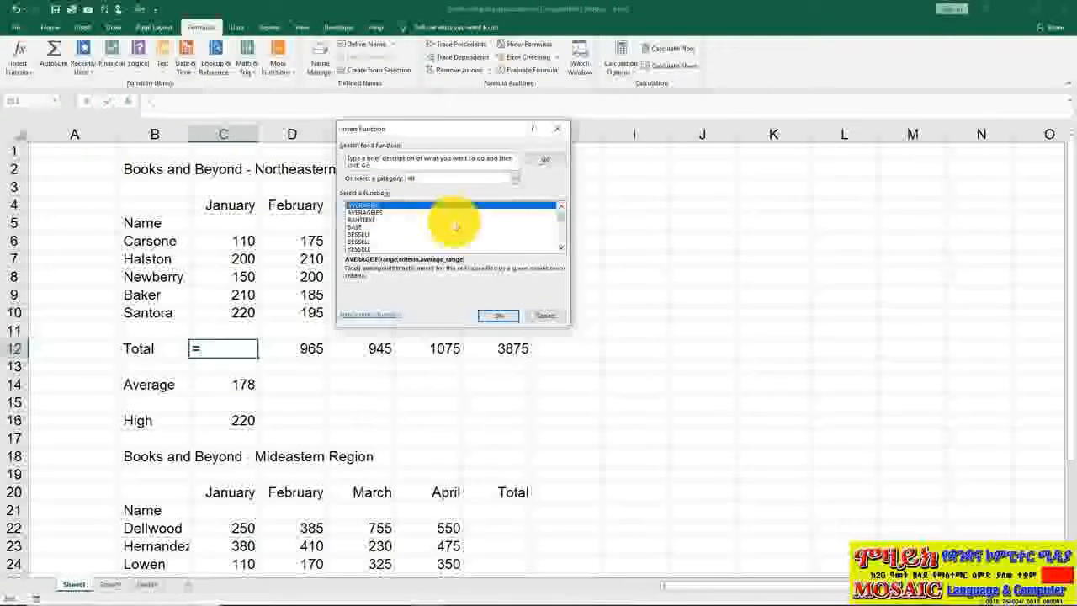
- Browse onward through the function list and read the description of CONCATENATE
left_click(562, 250)
left_click(561, 249)
left_click(561, 249)
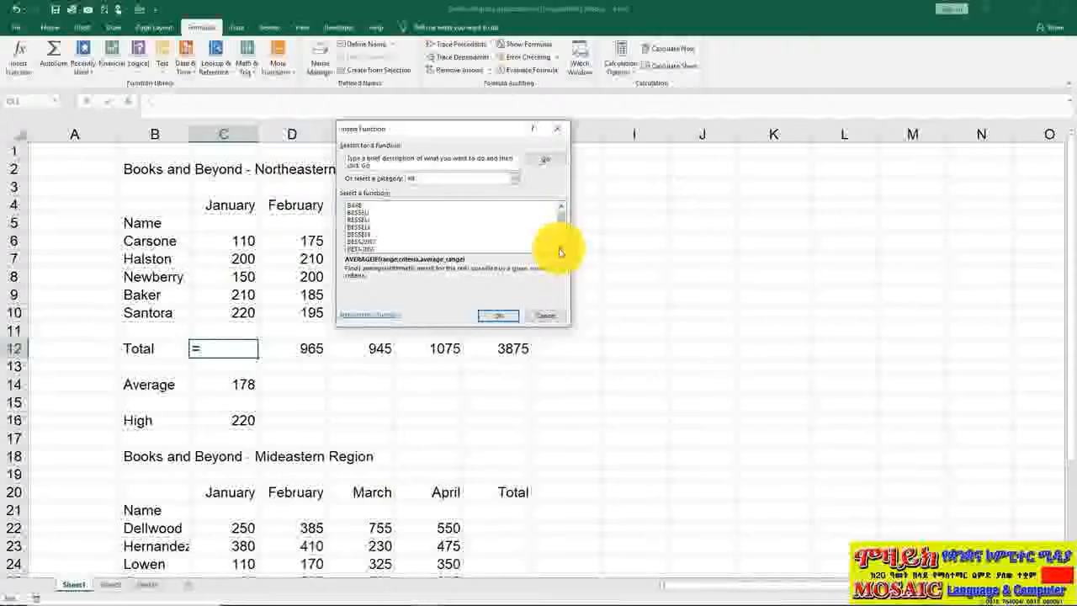
left_click(561, 251)
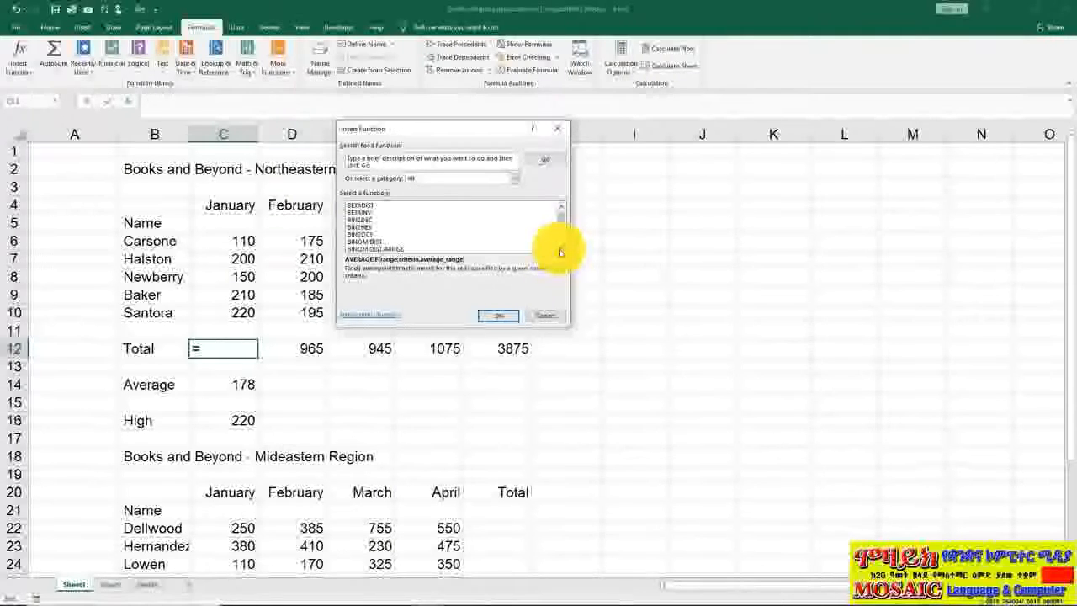
left_click(562, 251)
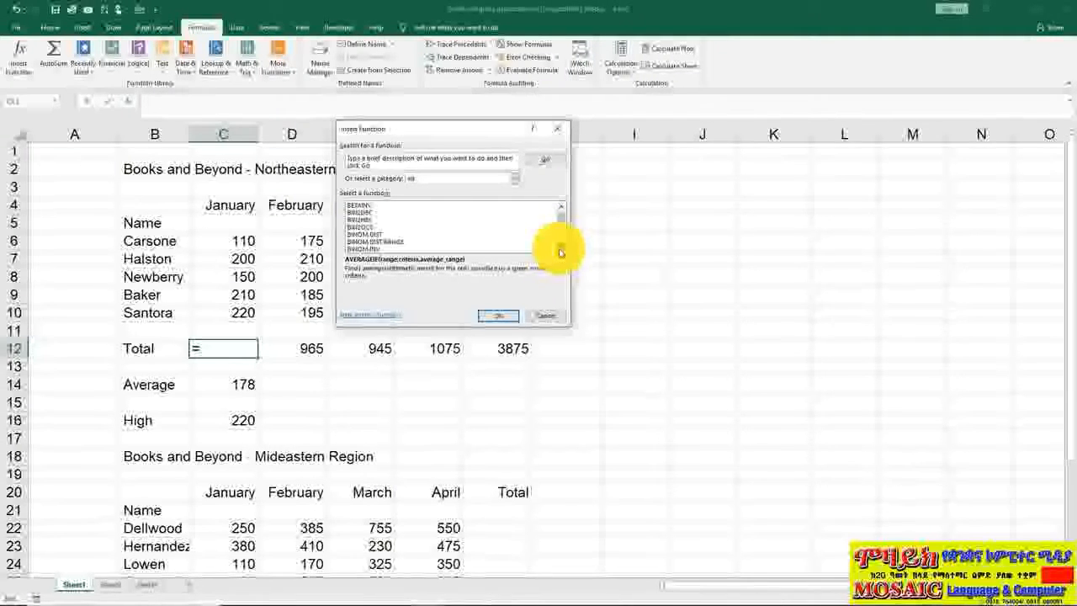
left_click(562, 251)
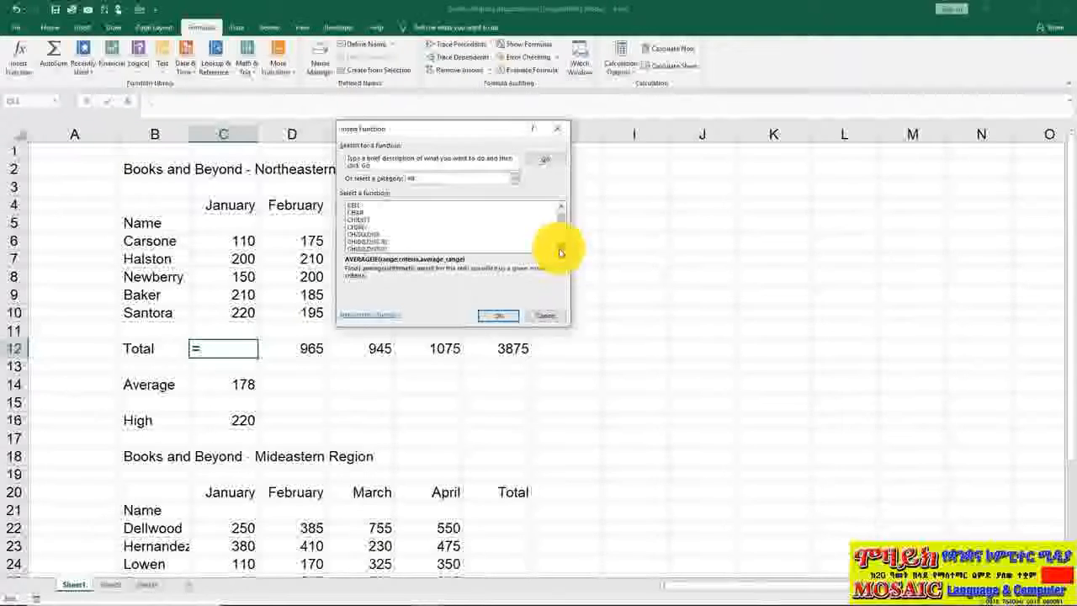
left_click(562, 251)
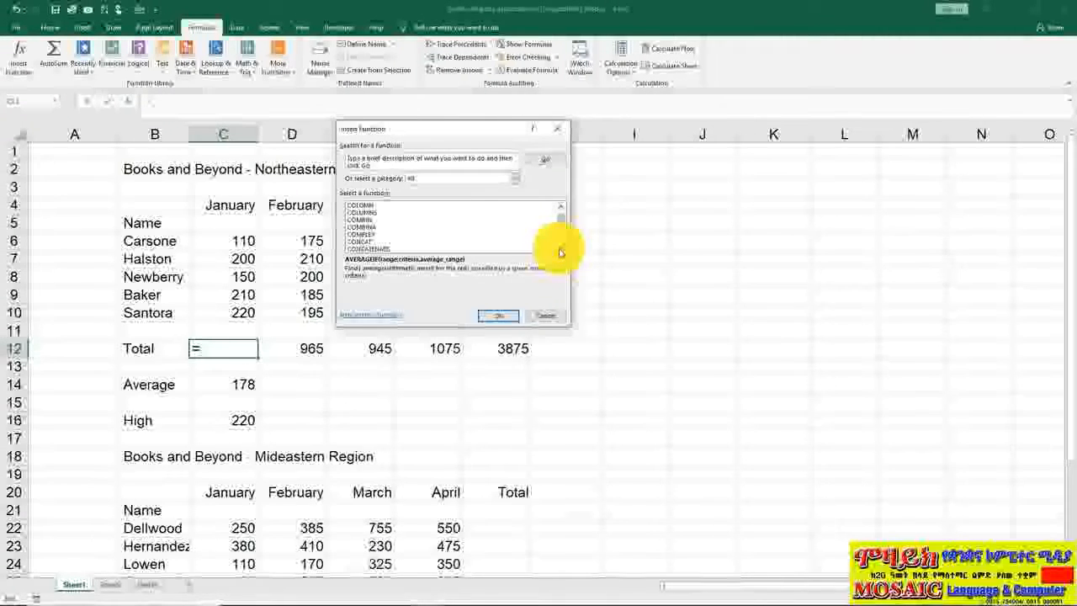
left_click(389, 250)
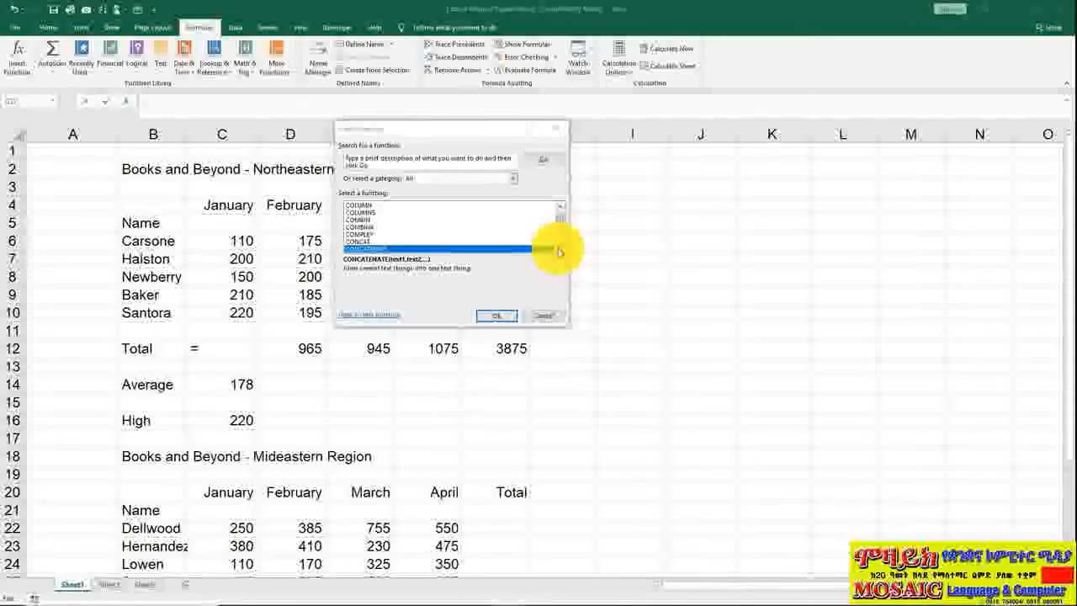
- Find the COUNT function in the list and read its description
left_click(562, 251)
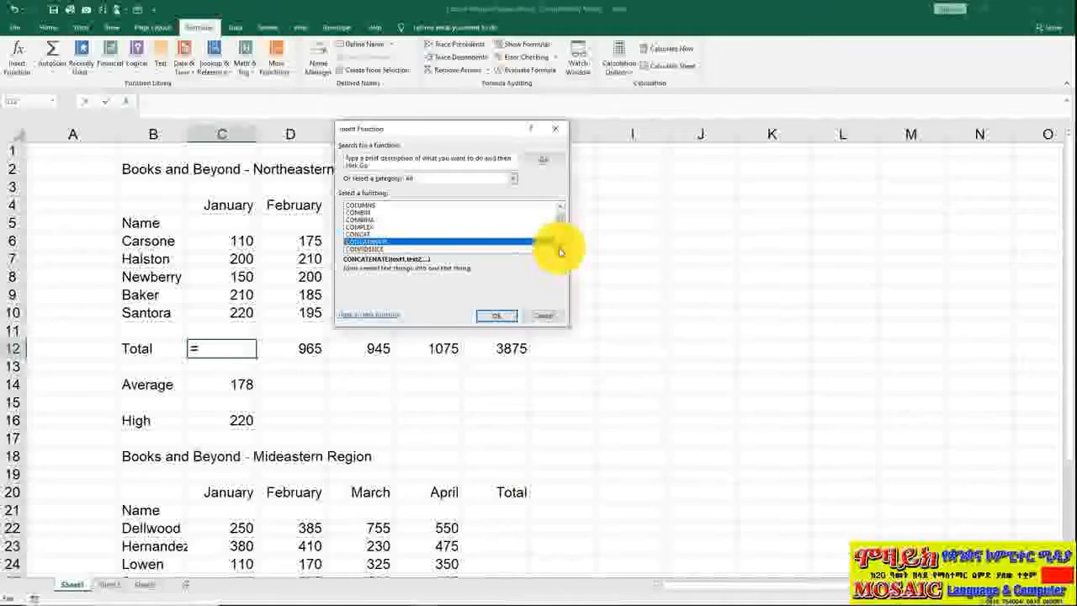
scroll(561, 251, "down", 3)
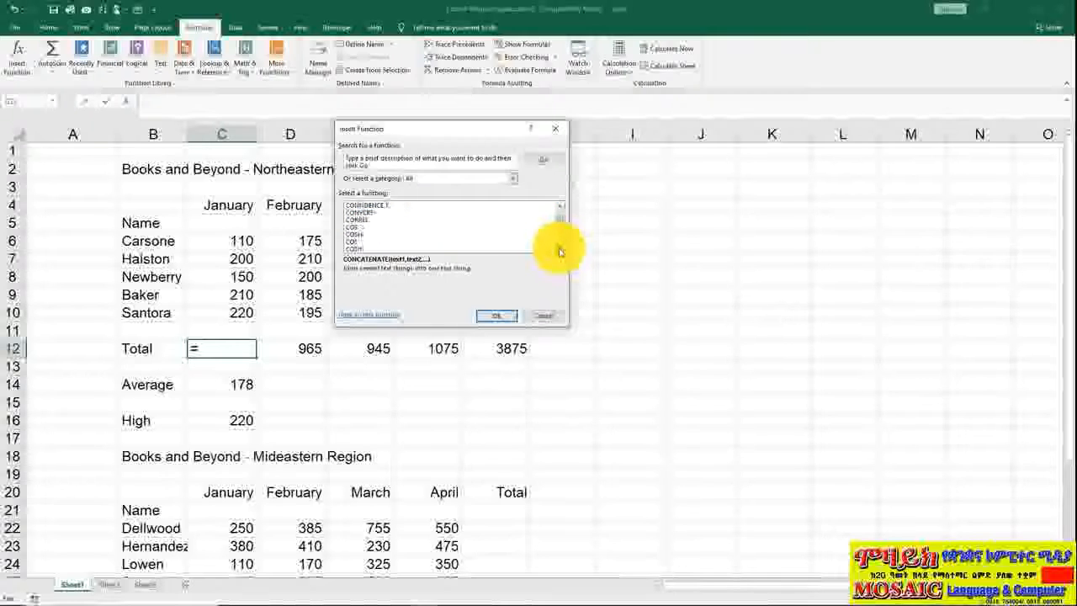
scroll(560, 249, "down", 1)
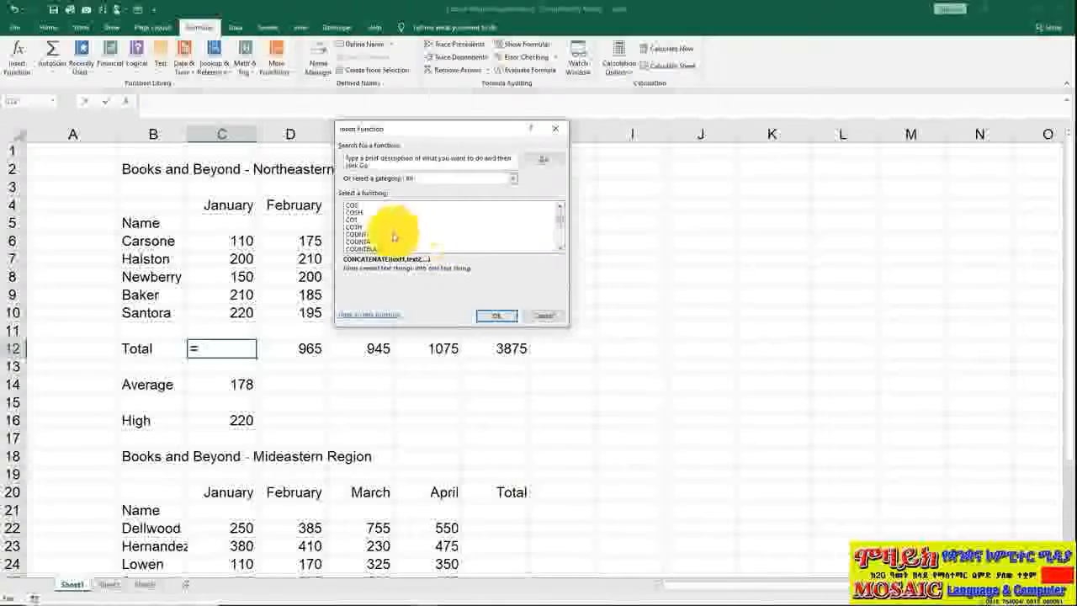
left_click(392, 235)
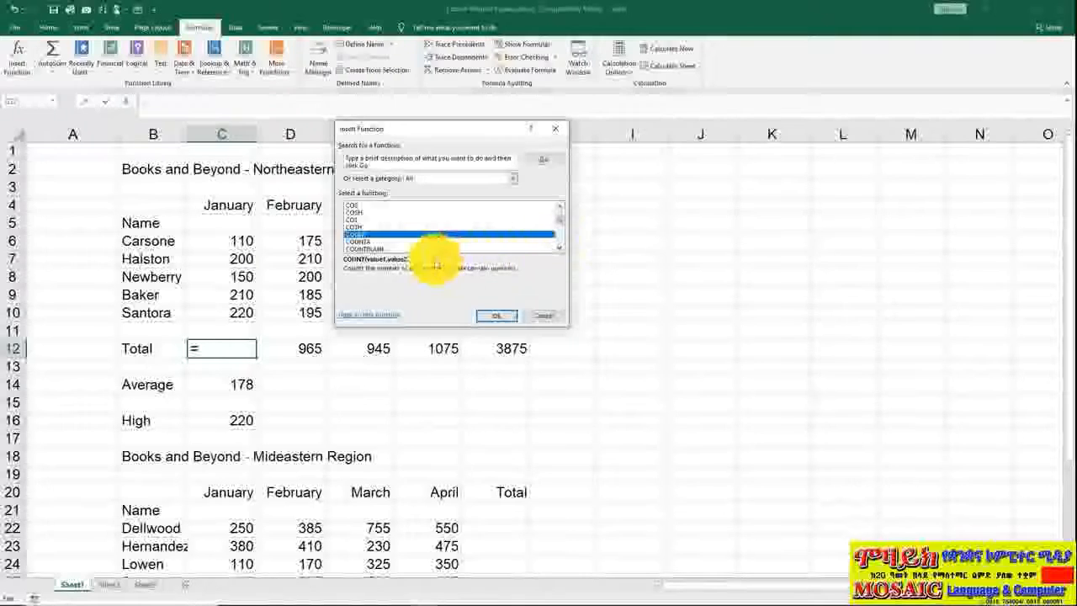
- Read the descriptions of the COUNTBLANK and COUNTIF functions in the full function list
left_click(390, 250)
left_click(559, 248)
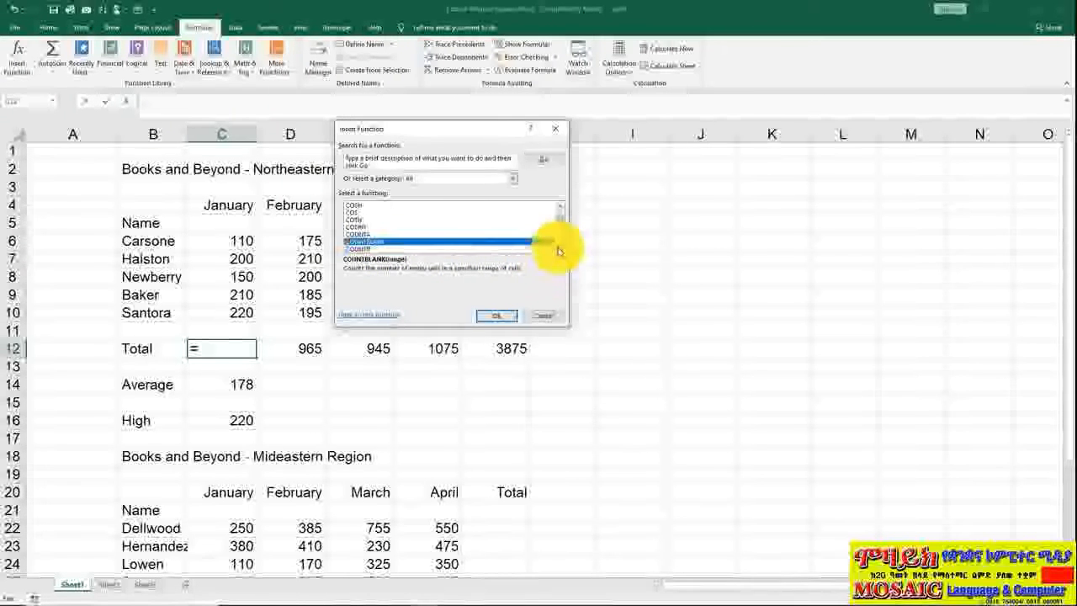
left_click(560, 248)
left_click(560, 248)
left_click(560, 249)
left_click(370, 227)
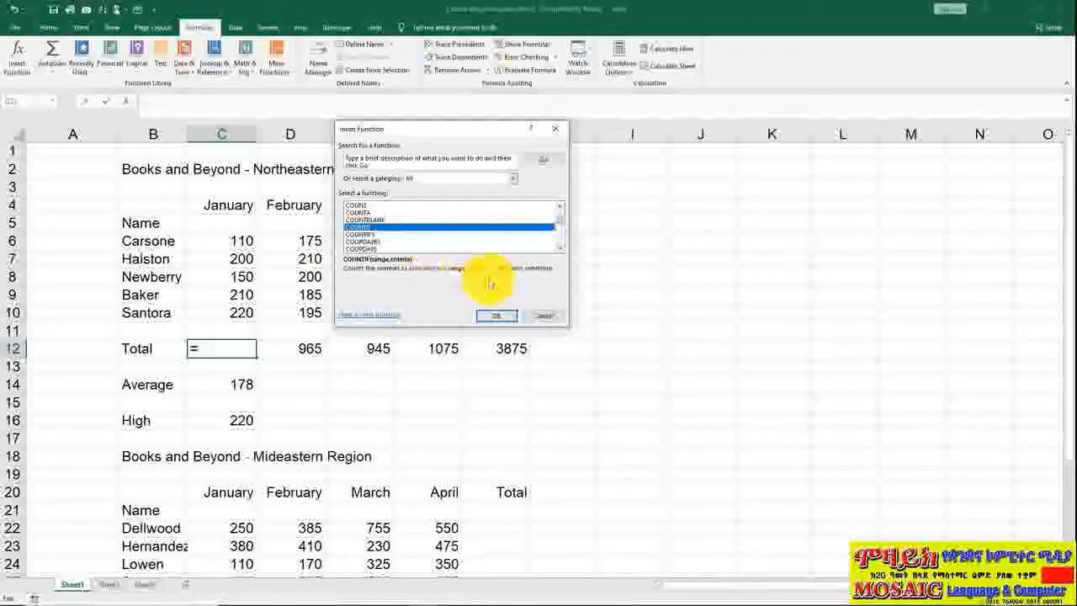
- Find the IF function further down the full function list and read its description
scroll(560, 254, "down", 4)
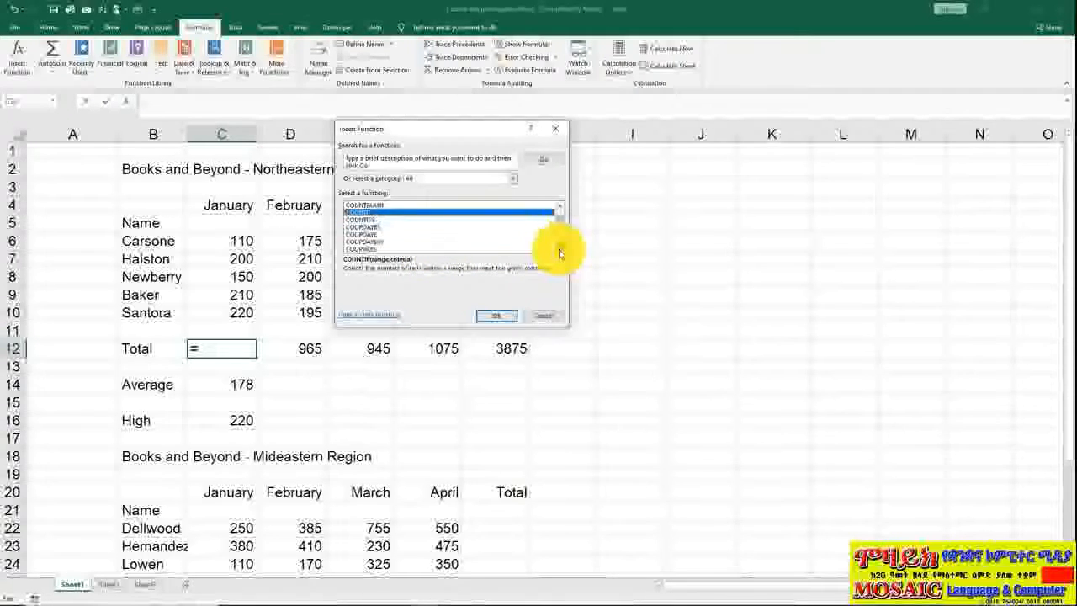
scroll(559, 253, "down", 6)
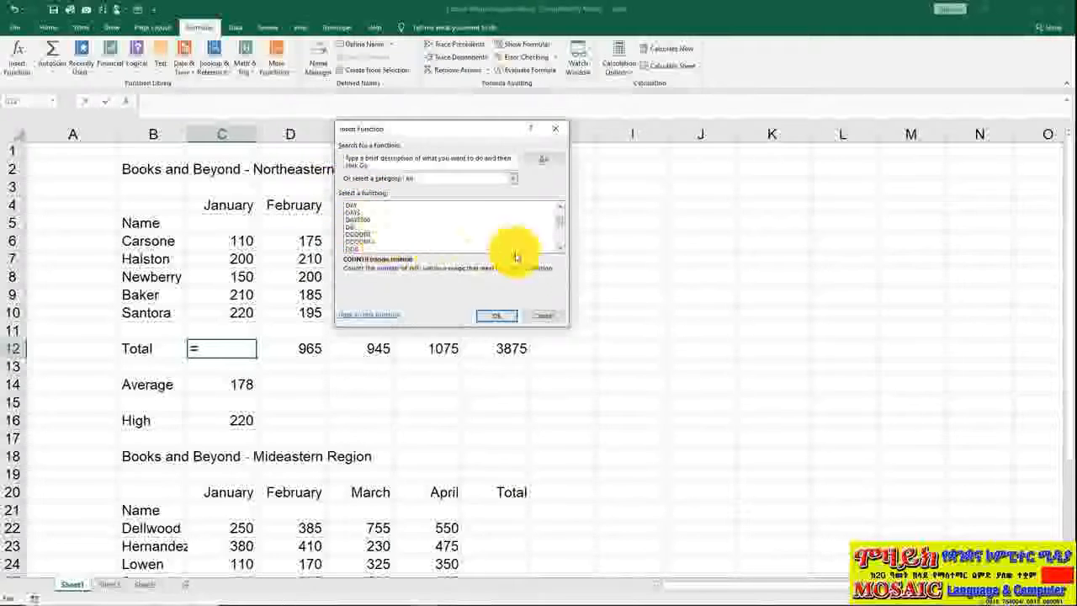
scroll(558, 253, "down", 2)
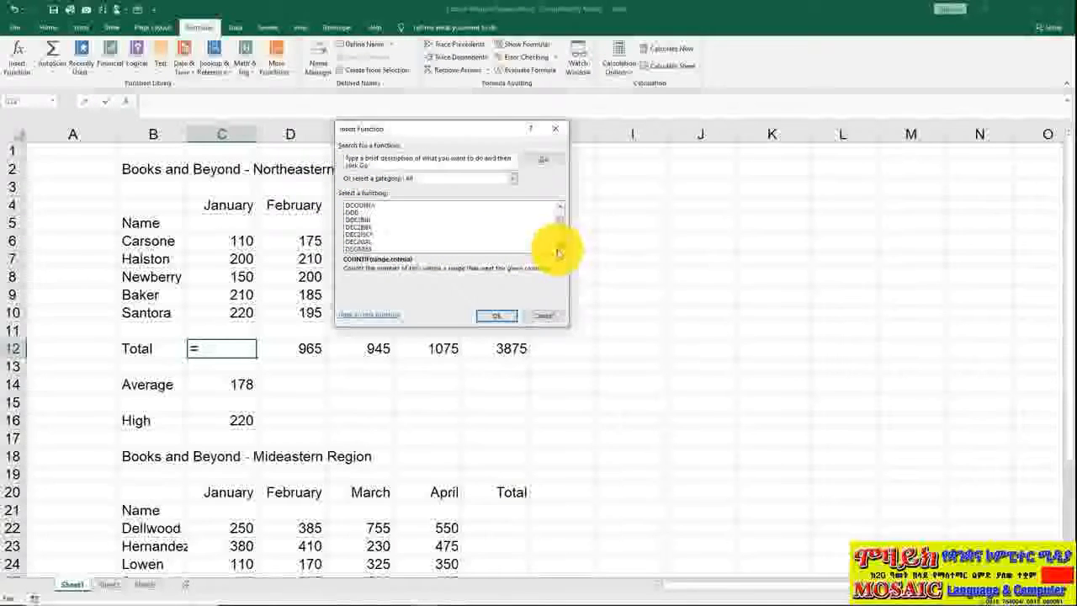
scroll(558, 253, "down", 5)
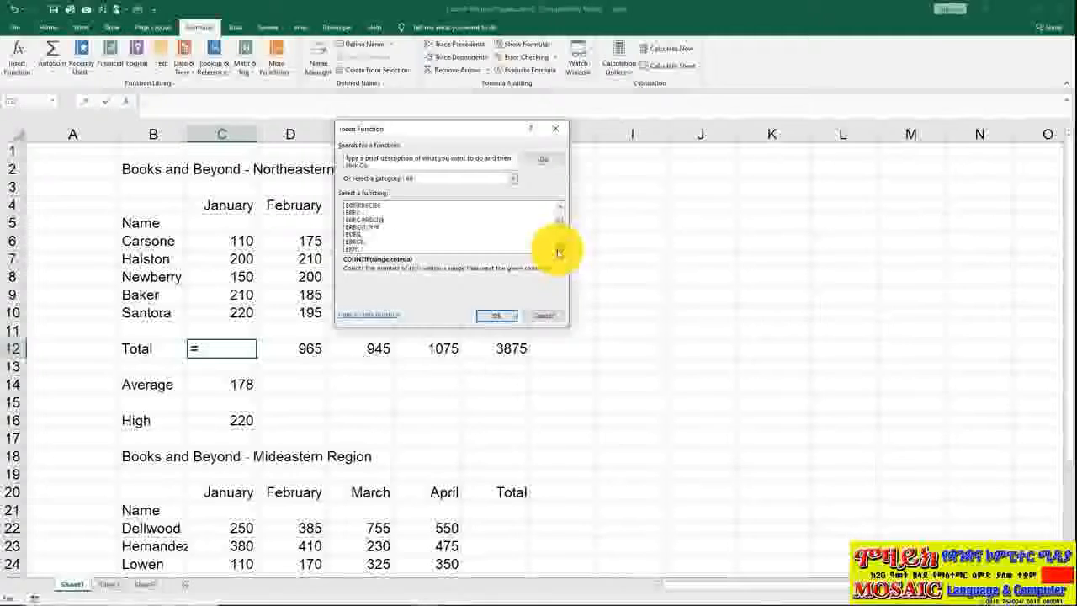
scroll(558, 252, "down", 15)
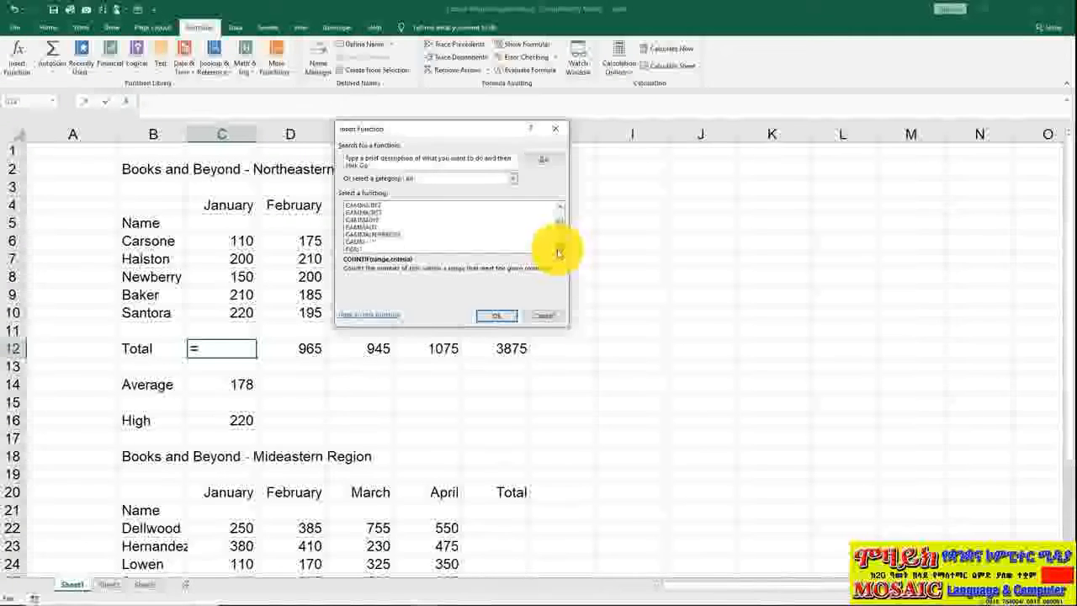
left_click(559, 251)
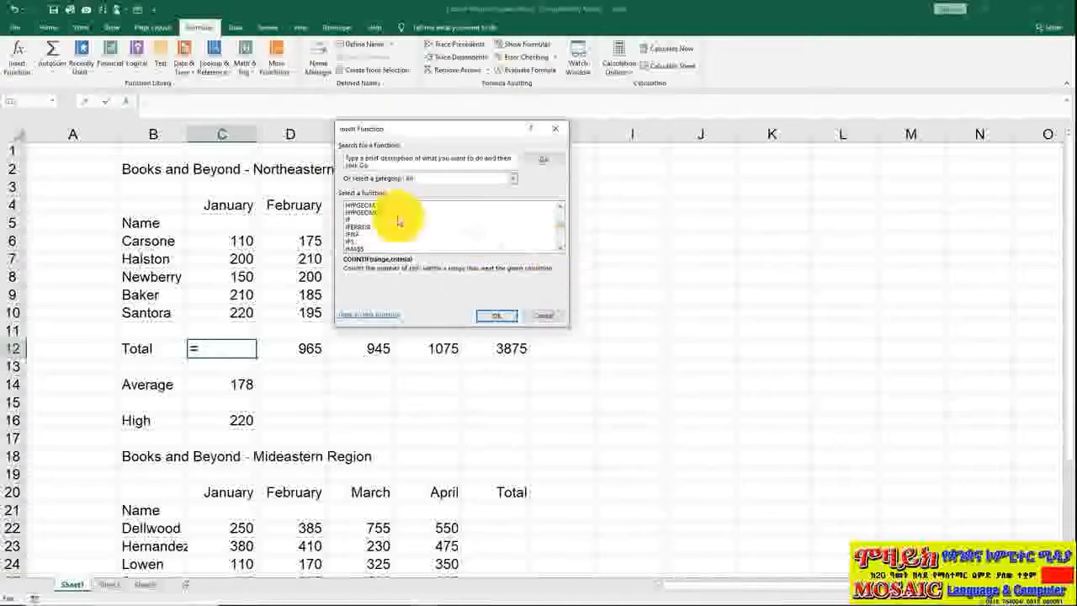
left_click(352, 219)
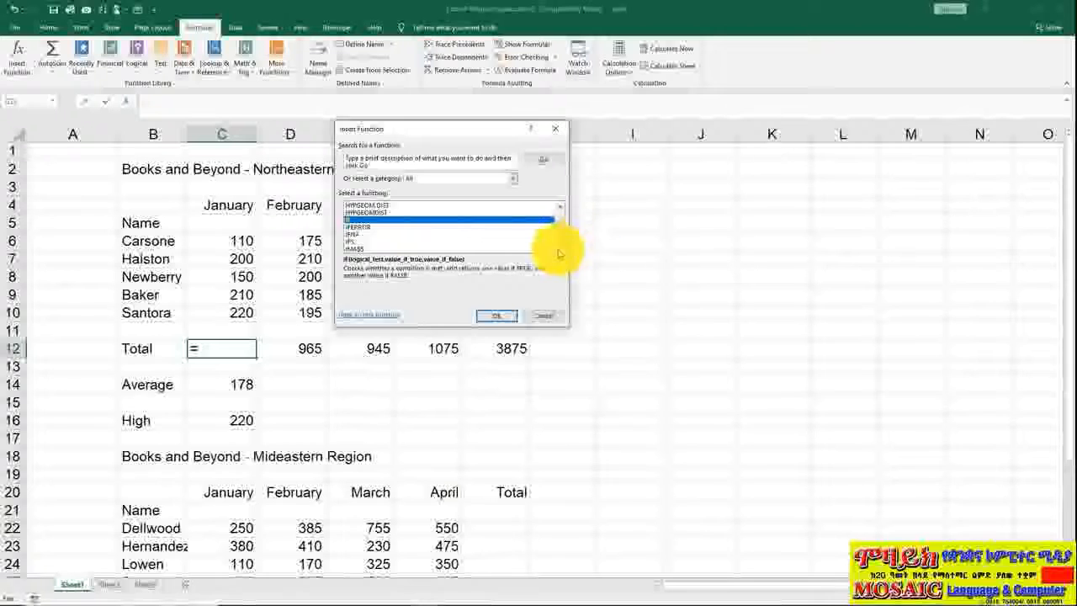
- Find SUM in the full function list and choose it for the January total in C12
scroll(561, 243, "down", 5)
left_click(560, 251)
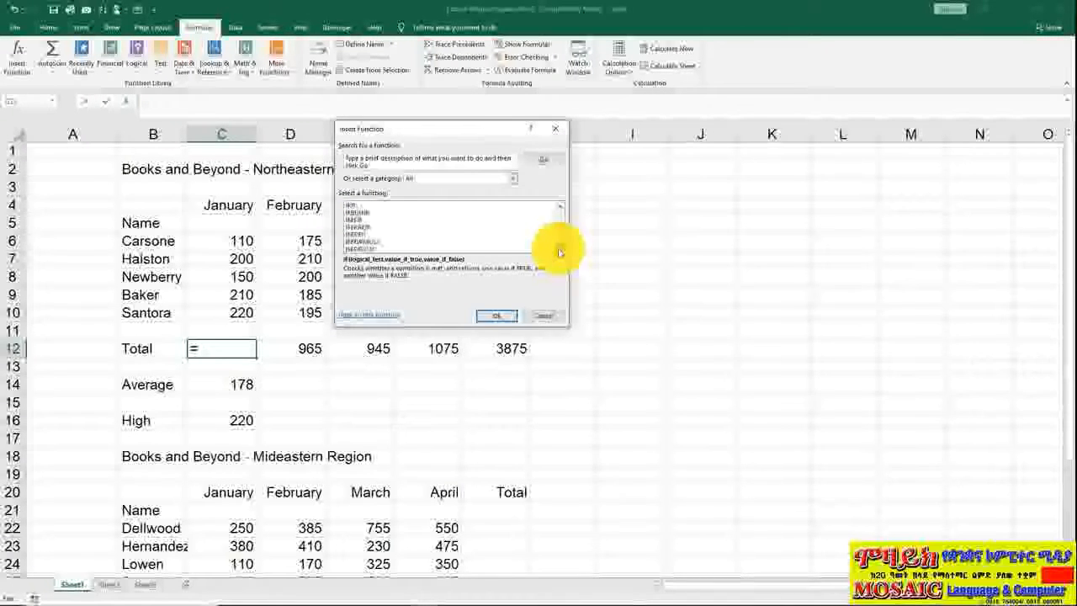
scroll(560, 250, "down", 3)
scroll(561, 251, "down", 8)
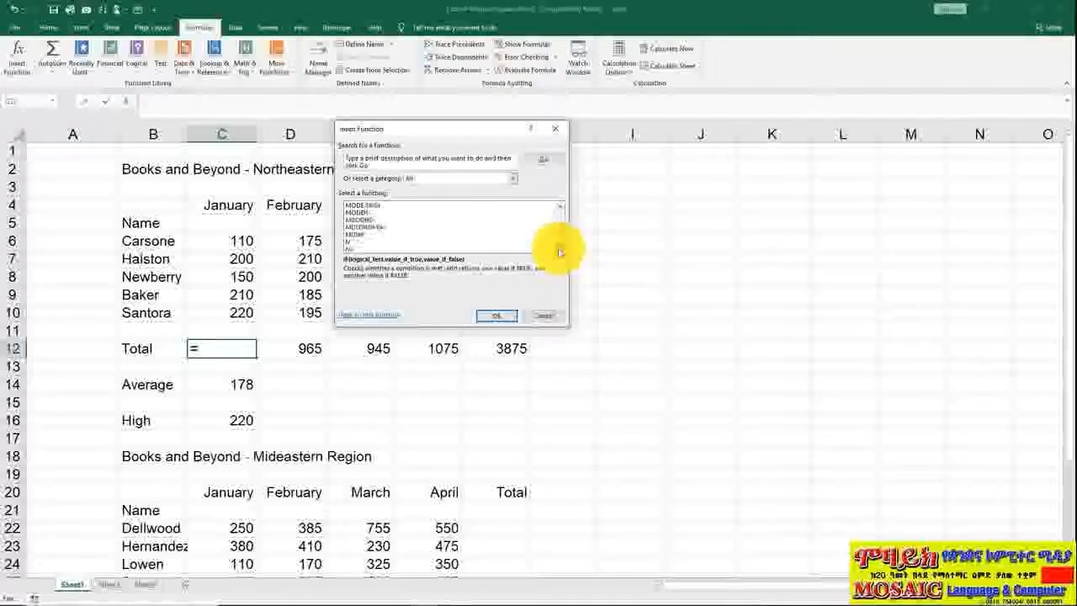
scroll(561, 251, "down", 4)
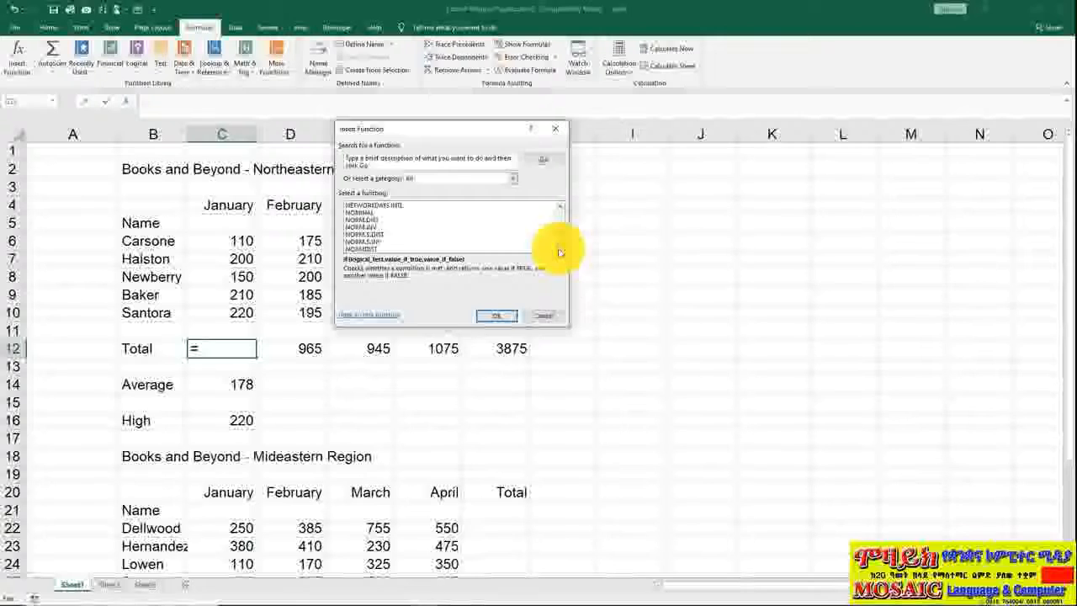
scroll(561, 251, "down", 1)
scroll(561, 250, "down", 5)
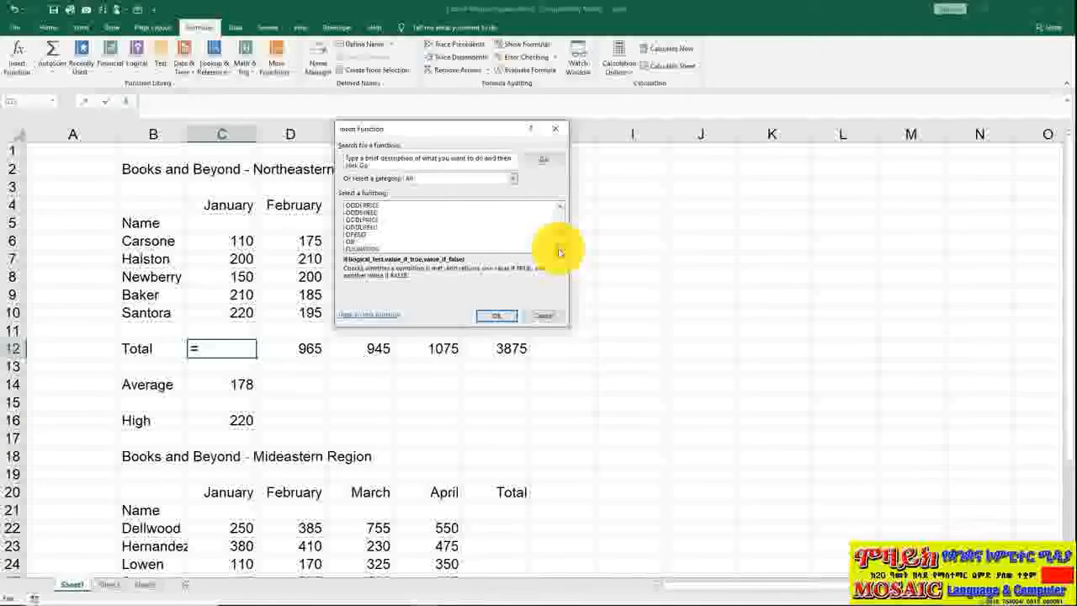
scroll(560, 252, "down", 2)
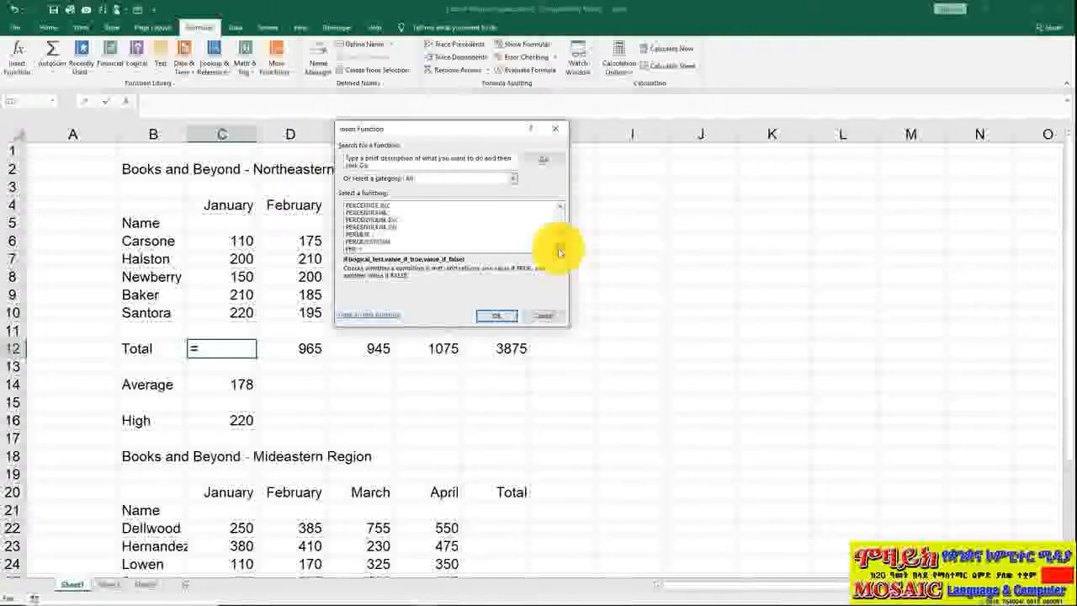
scroll(559, 252, "down", 6)
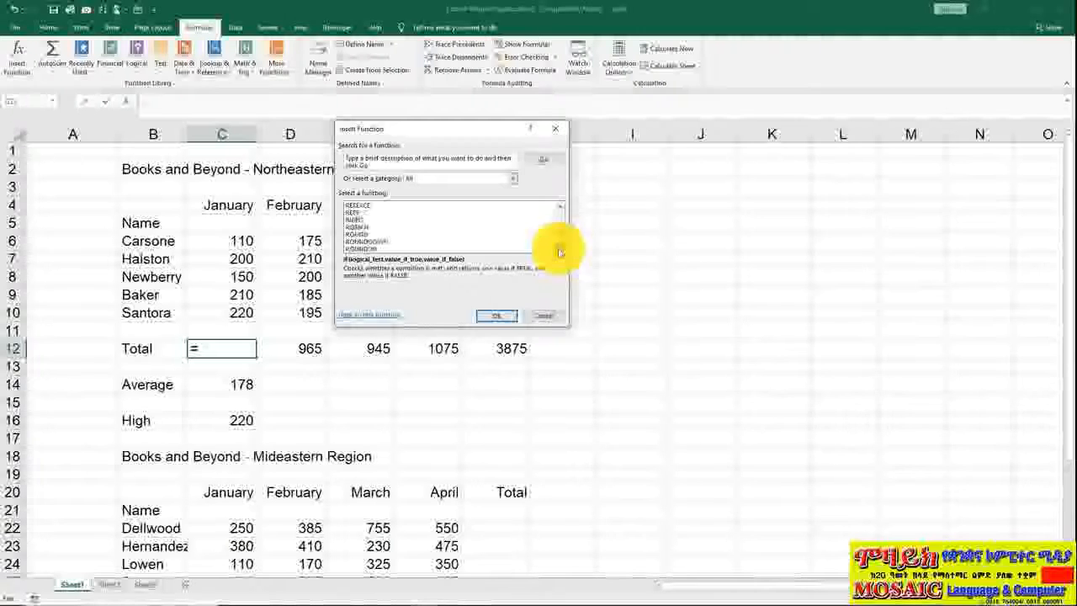
scroll(560, 252, "down", 7)
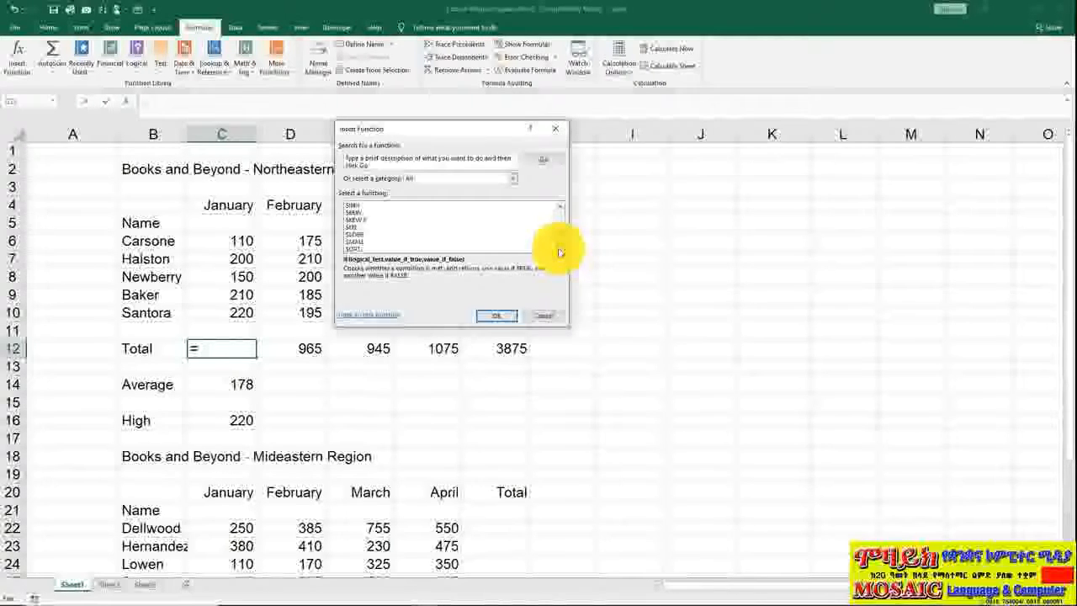
scroll(559, 251, "down", 4)
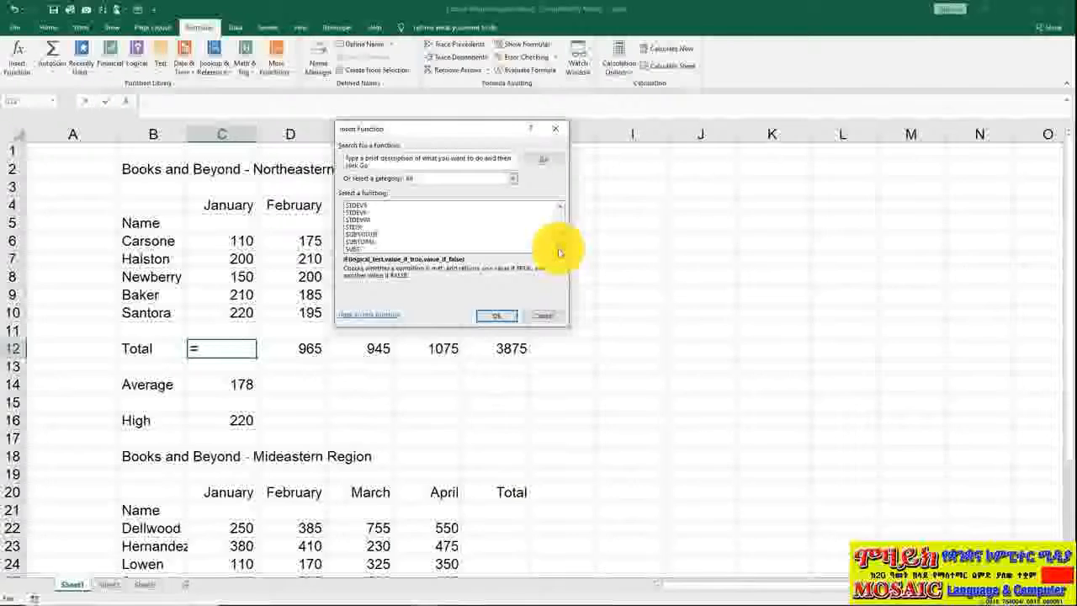
left_click(404, 228)
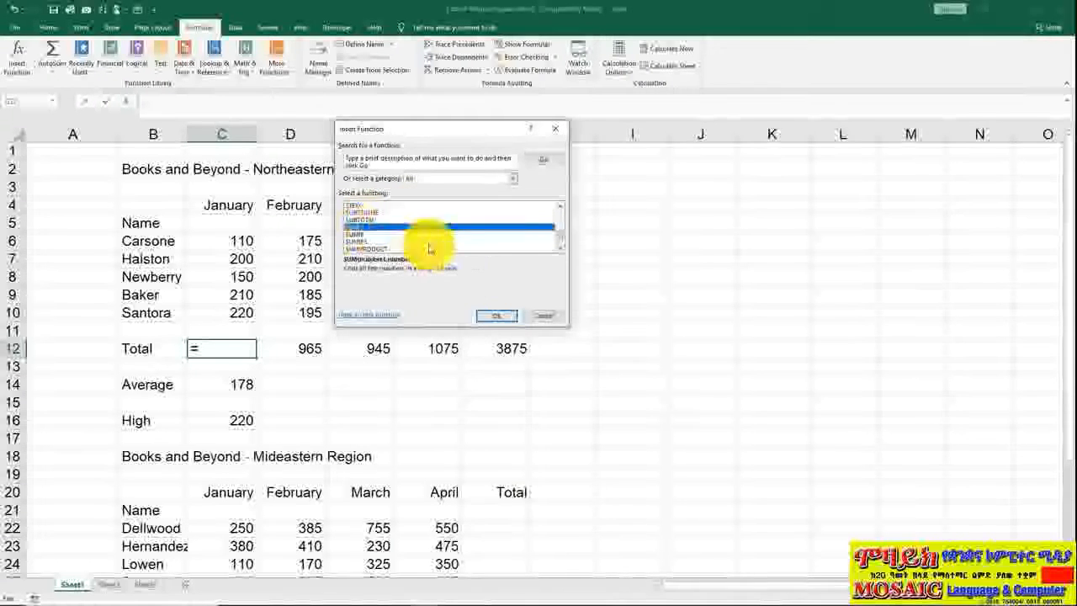
left_click(493, 318)
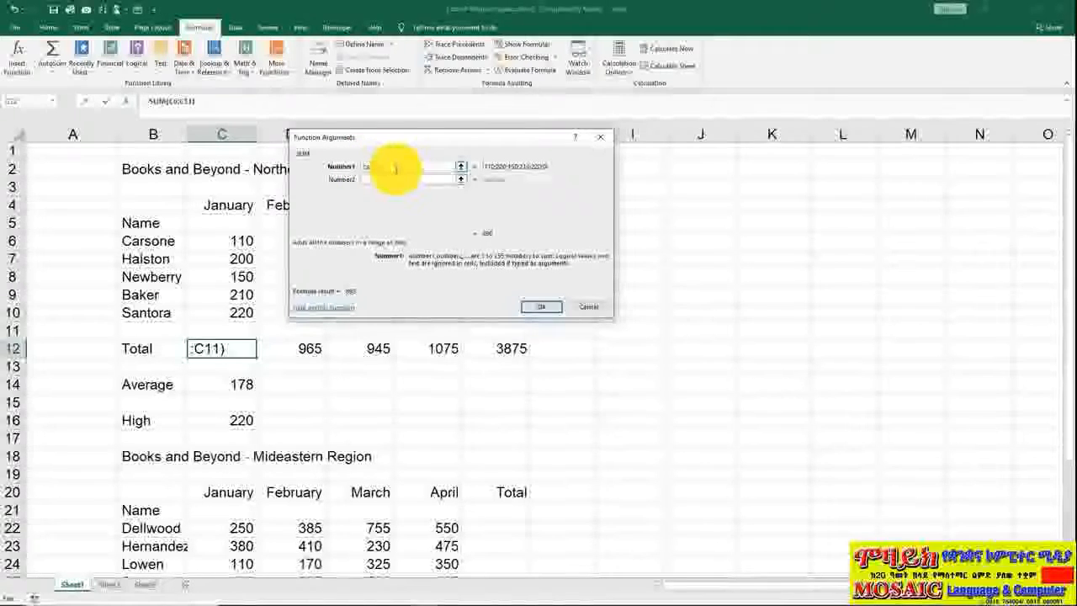
- Set the SUM range to C6:C10, insert the January total, and check the resulting formula in C12
key("BackSpace")
type("0")
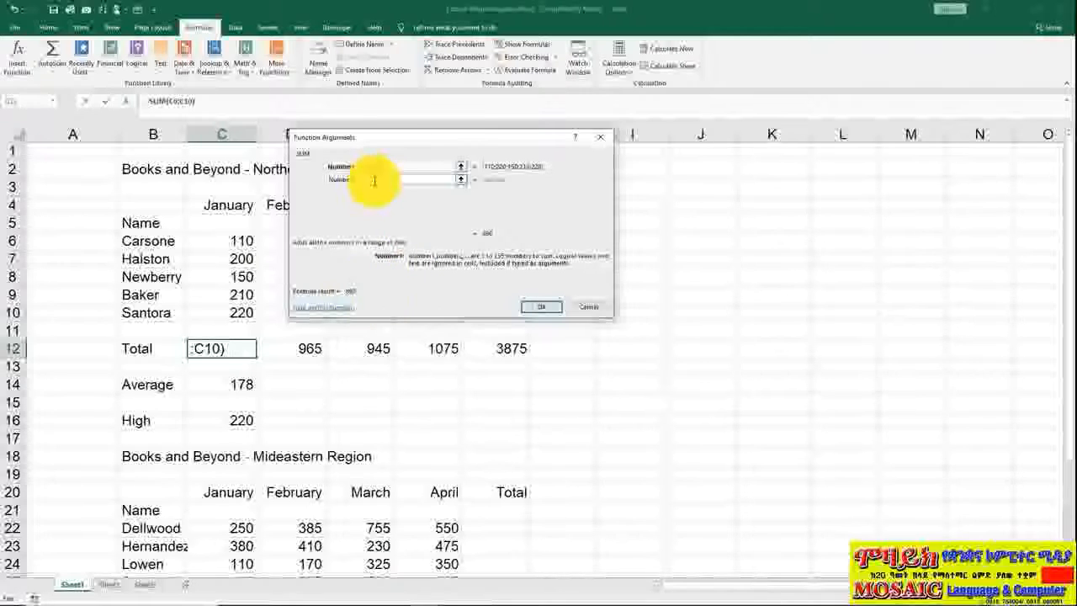
left_click(543, 309)
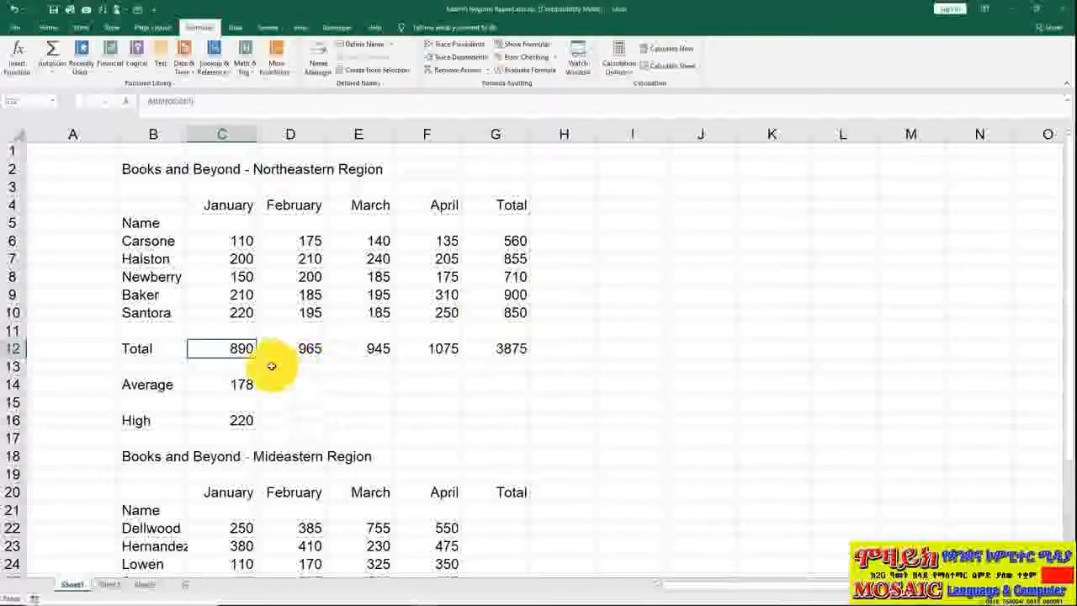
double_click(238, 348)
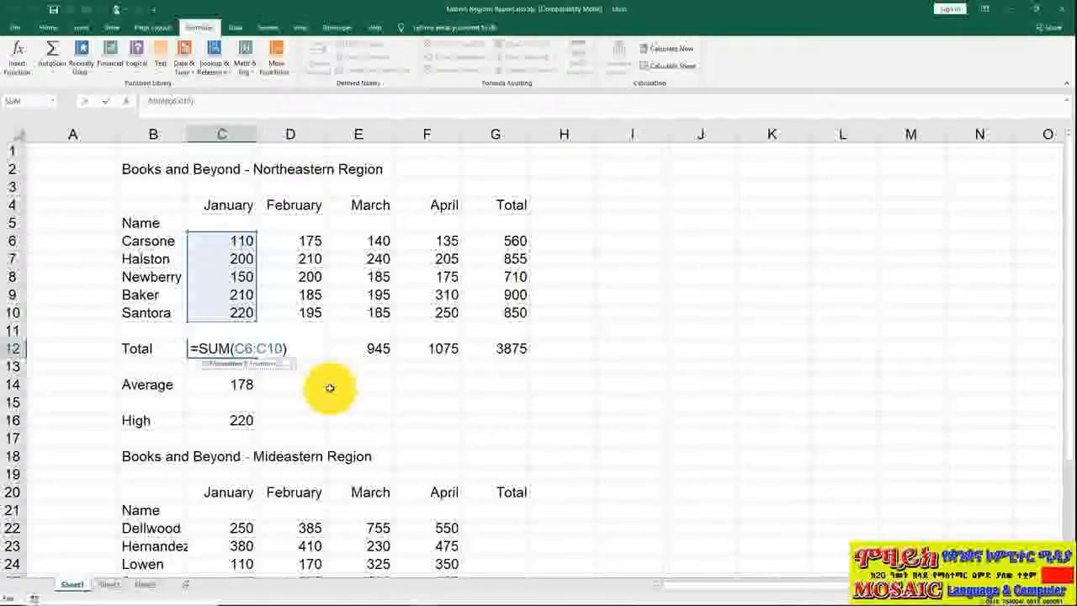
key("ctrl+Return")
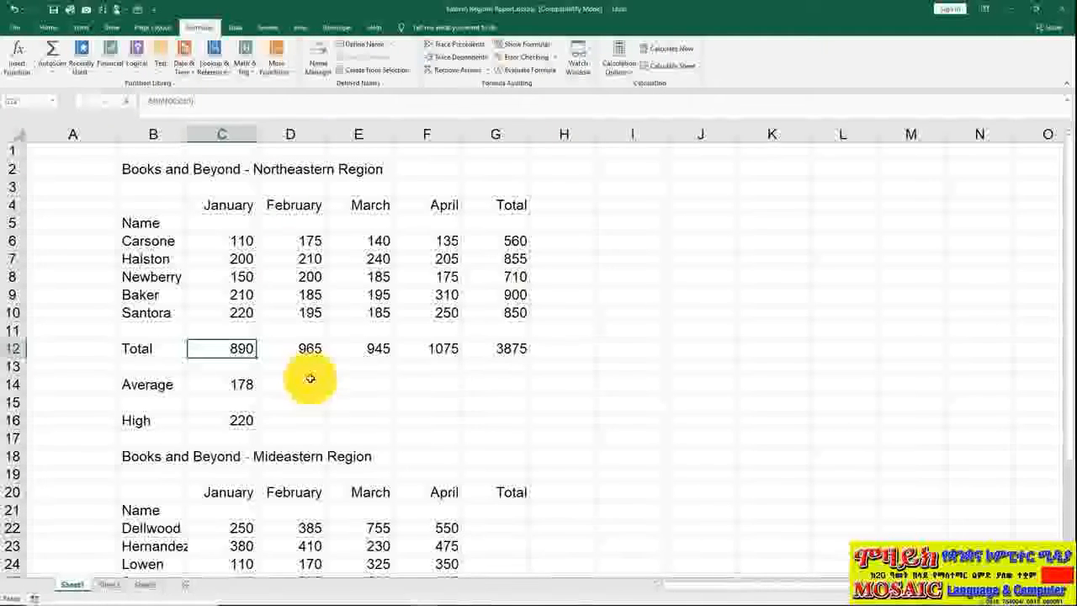
- Start Insert Function in H12 and choose SUM from the full function list
left_click(578, 347)
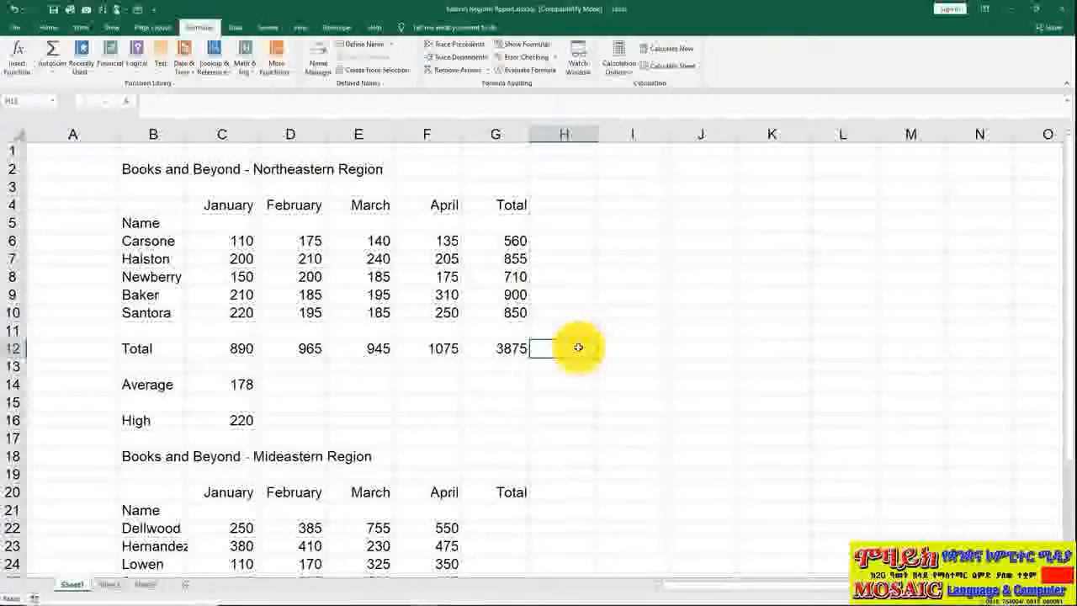
left_click(27, 63)
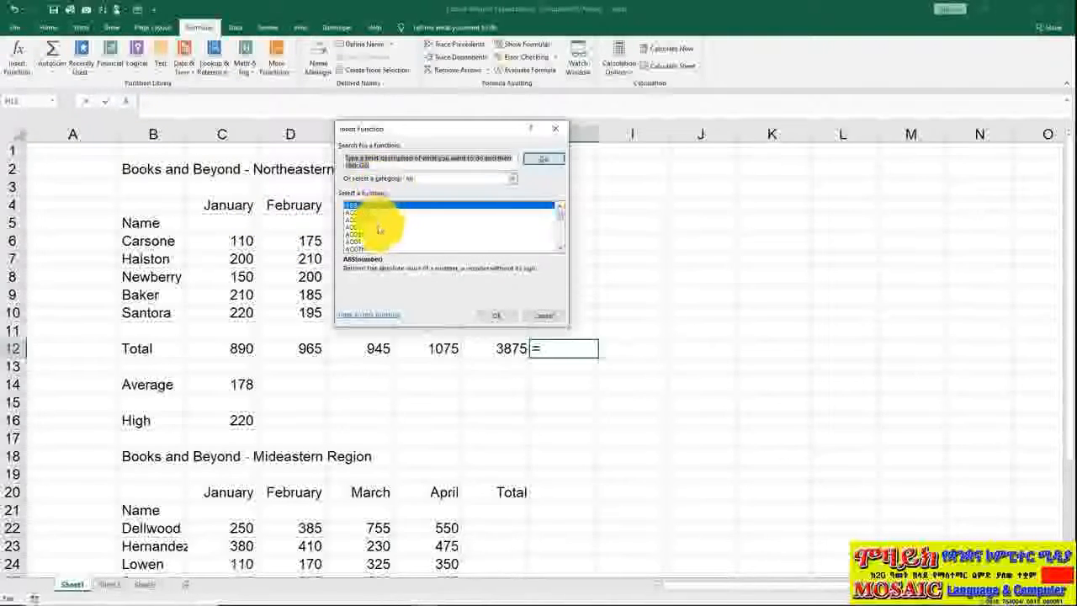
left_click(368, 232)
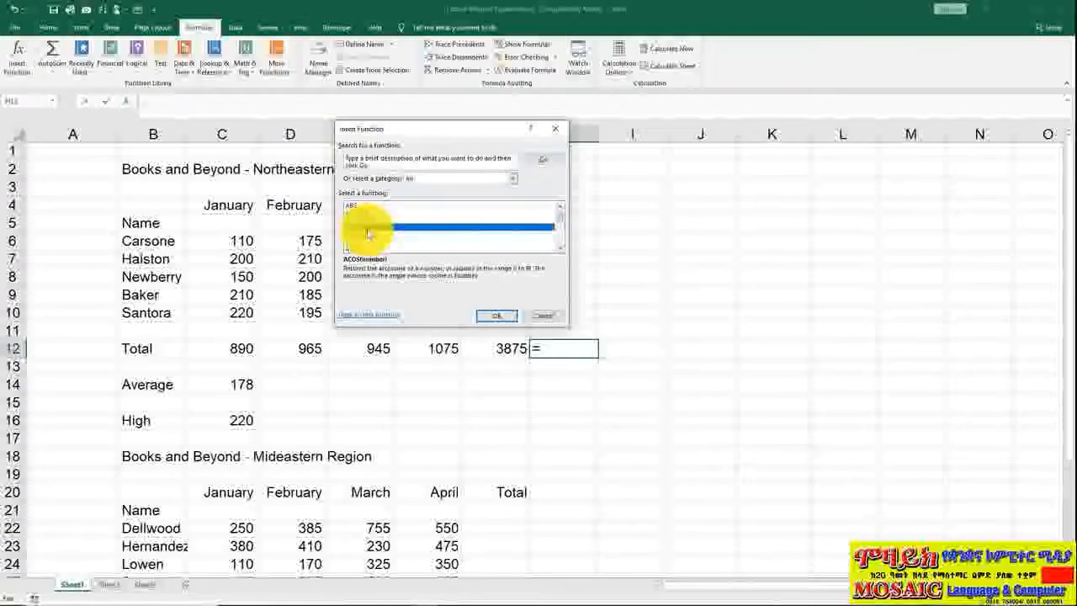
key("s")
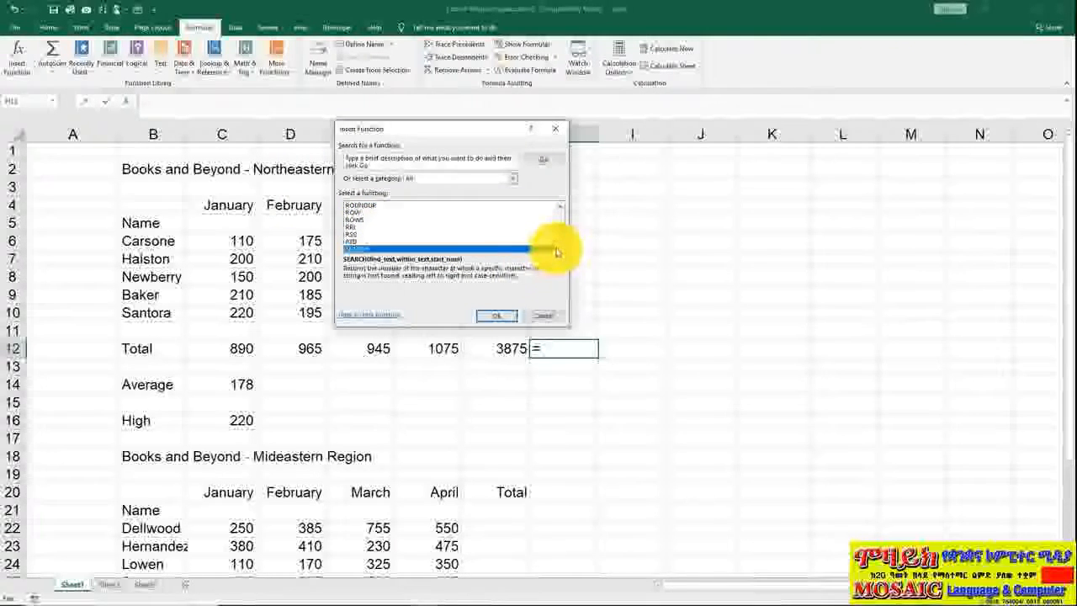
scroll(556, 251, "down", 3)
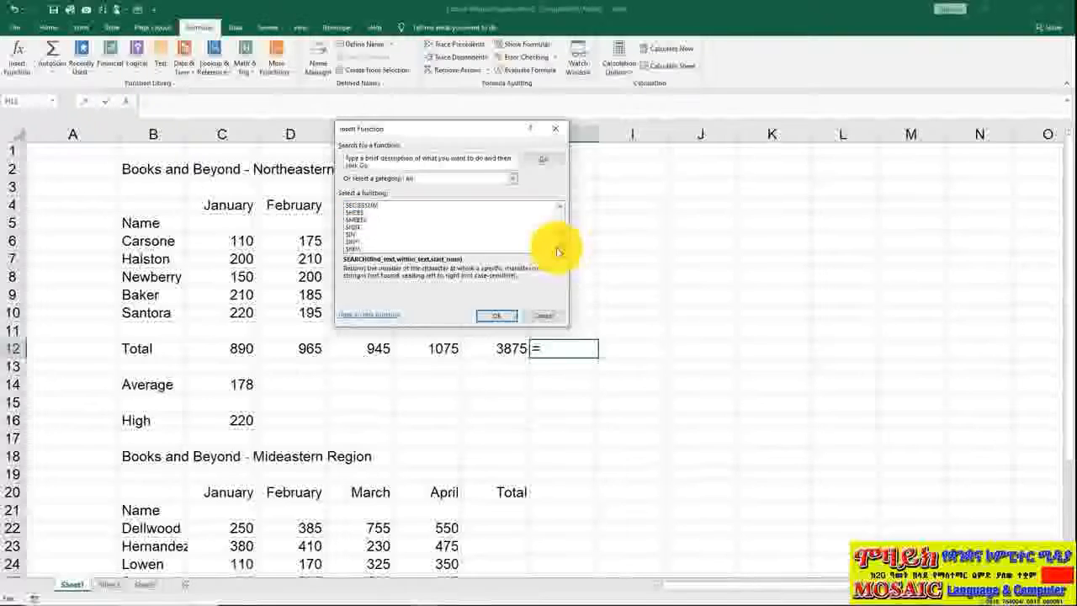
scroll(556, 251, "down", 1)
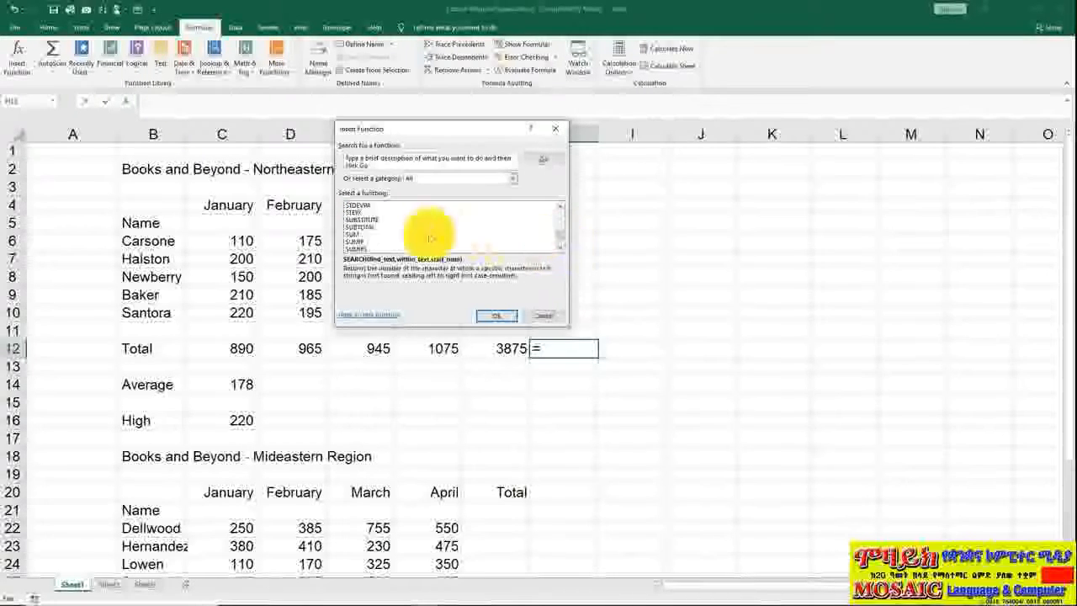
left_click(356, 234)
left_click(495, 316)
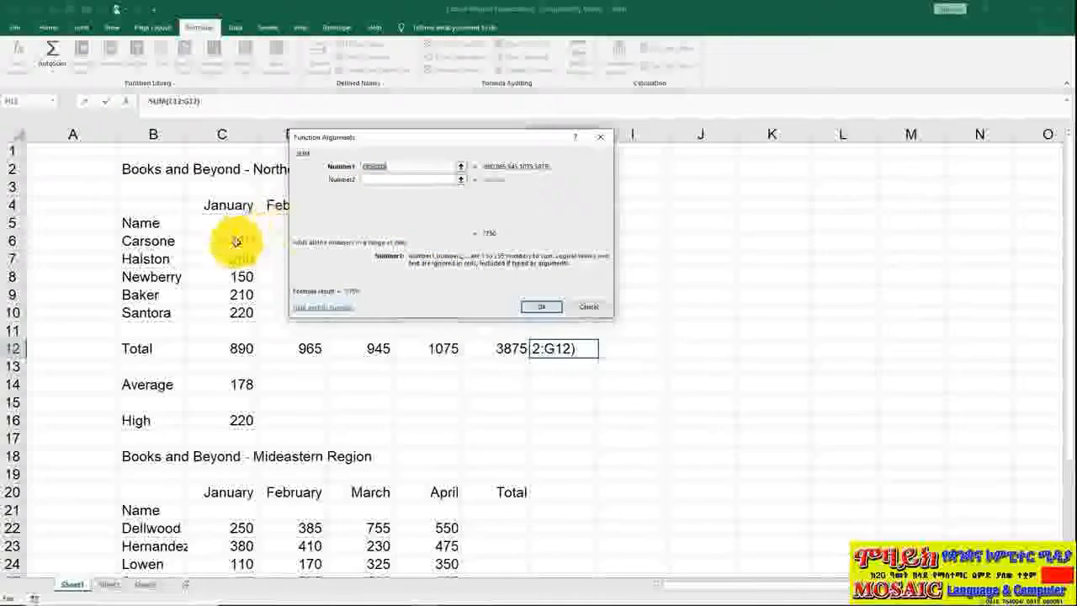
- Try C6:C10 and E6:E10 as separate SUM arguments in H12, and cancel the function
left_click_drag(233, 241, 235, 312)
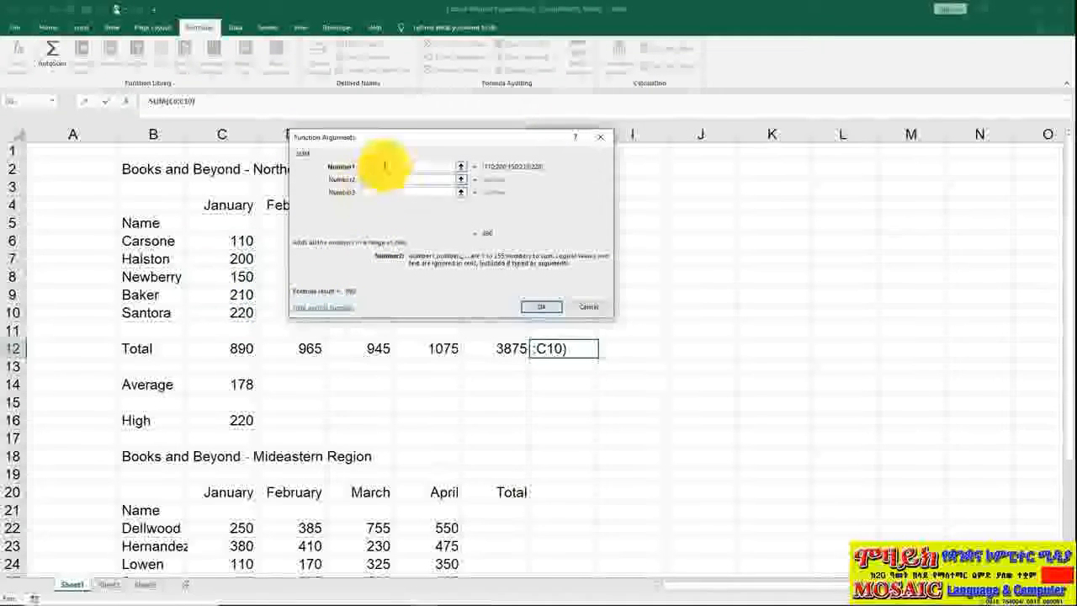
left_click_drag(387, 138, 553, 144)
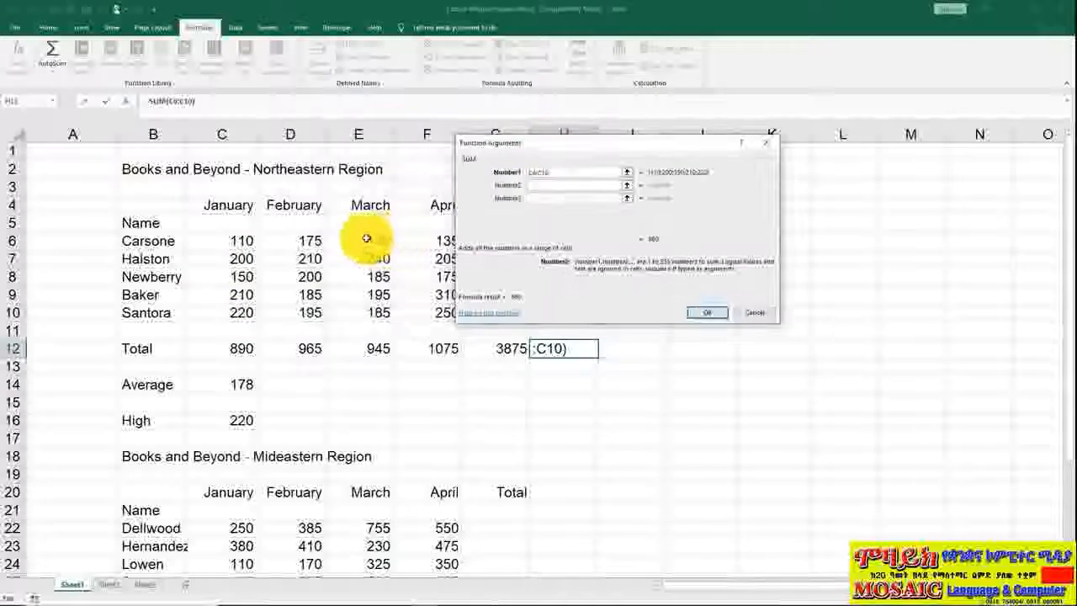
left_click_drag(368, 240, 363, 312)
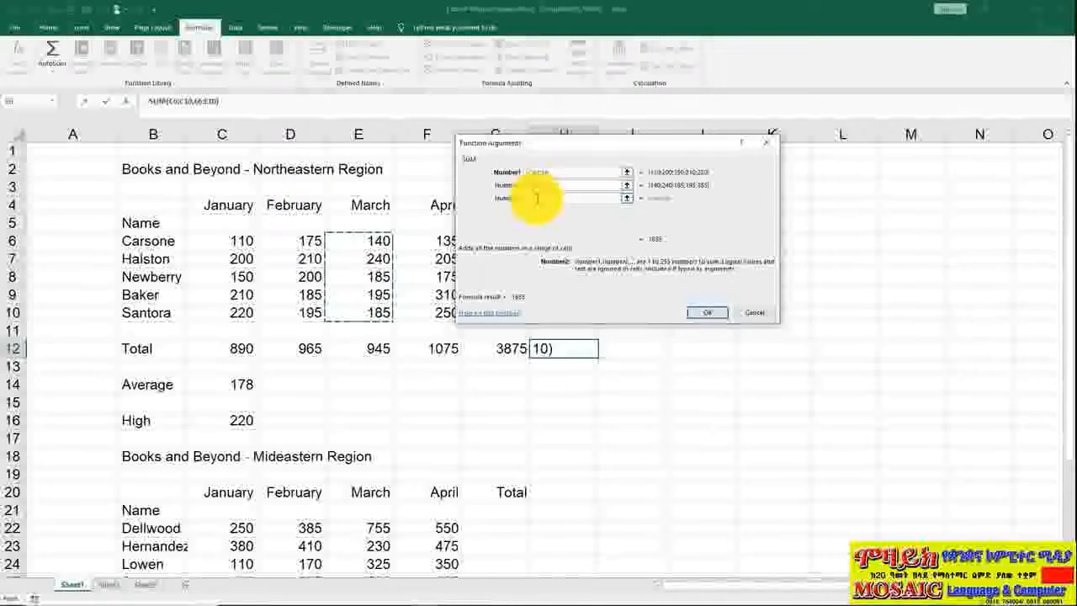
left_click(747, 312)
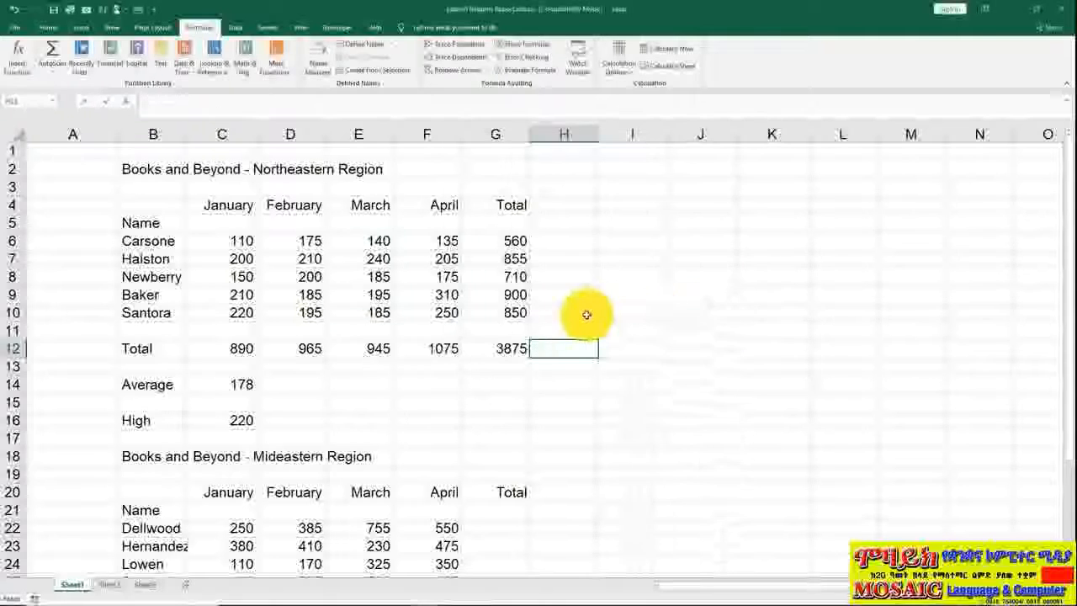
- Fill the Average formula from C14 through G14 and the High formula from C16 through G16
left_click(254, 384)
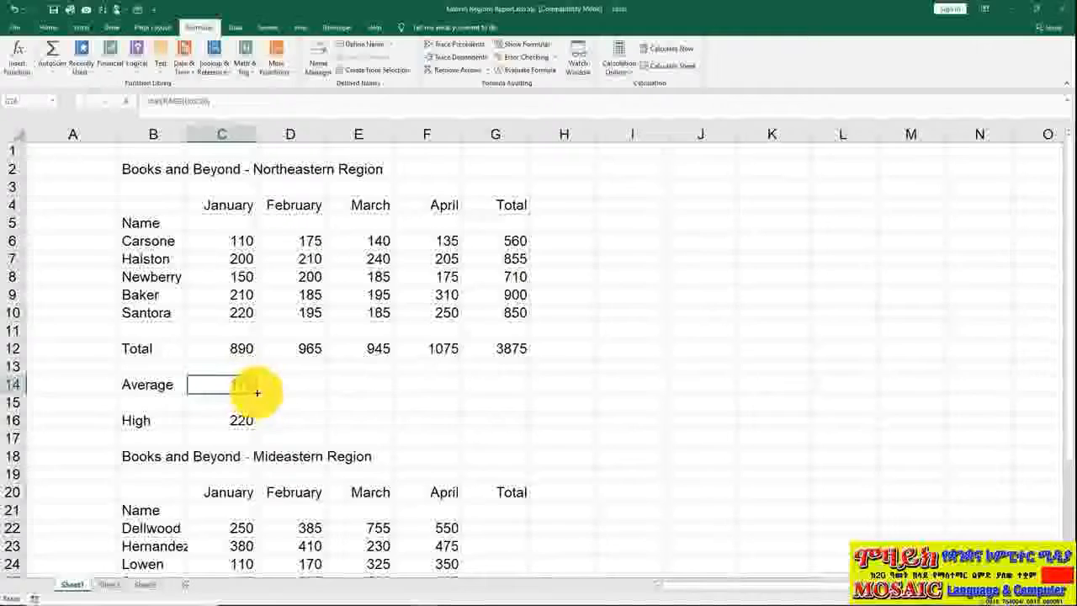
left_click_drag(257, 393, 509, 397)
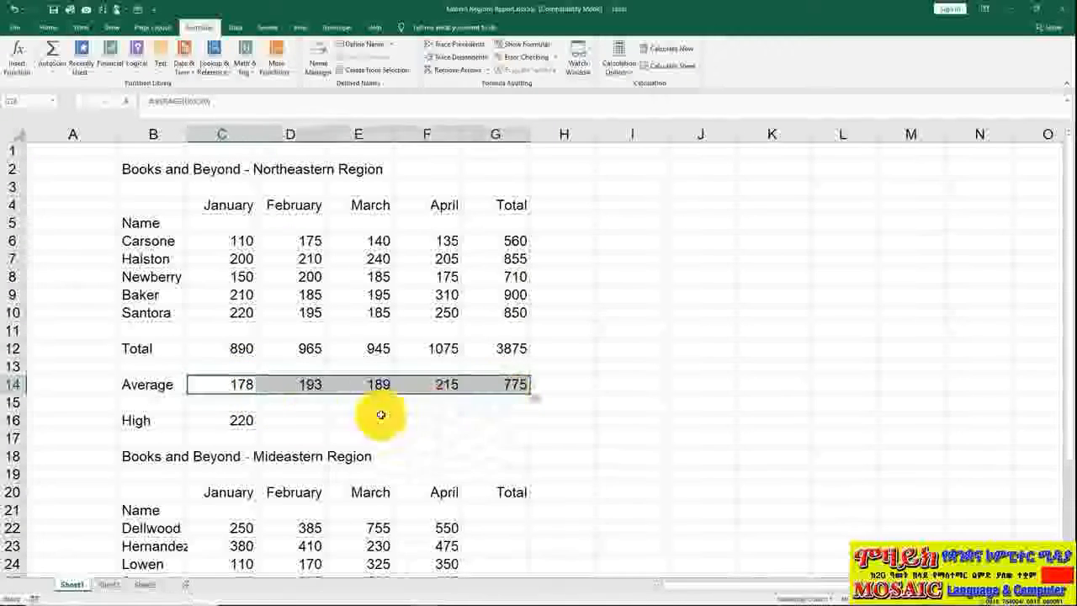
left_click(246, 421)
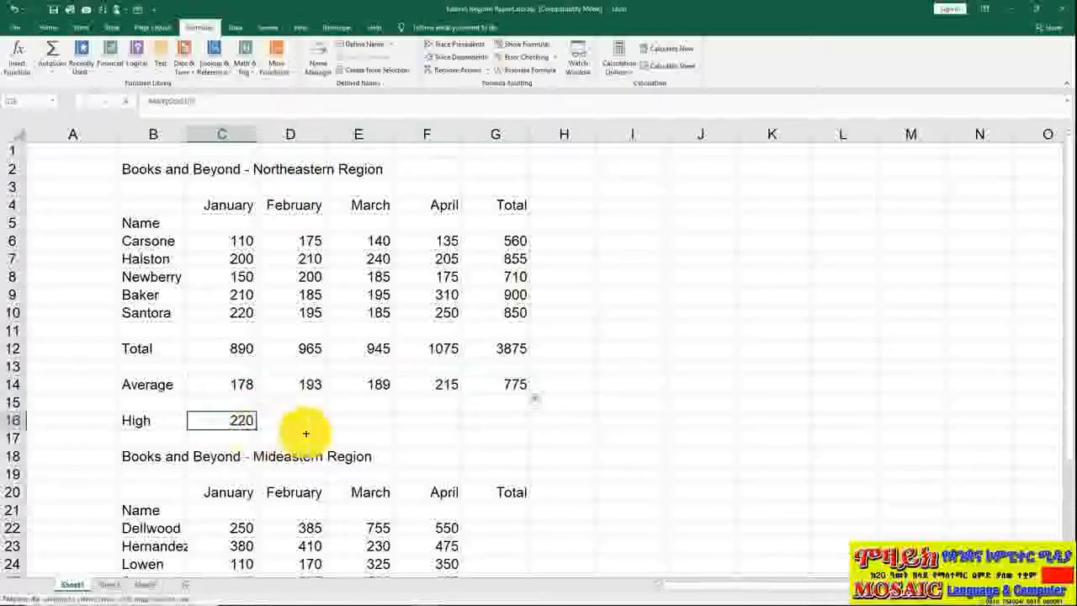
left_click_drag(305, 433, 499, 426)
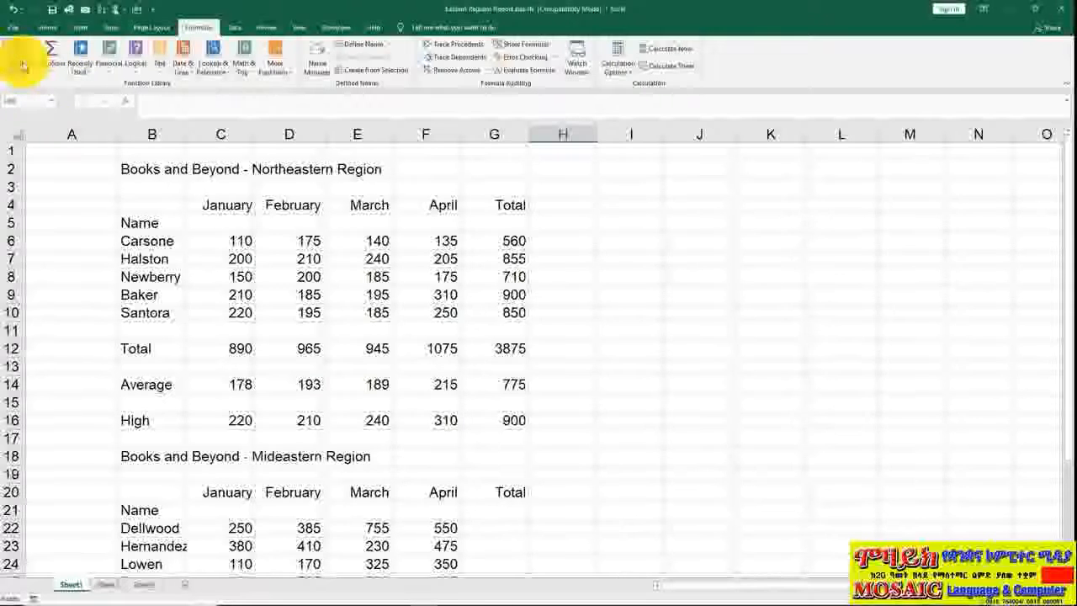
- Start Insert Function in H30 and open the list of function categories
left_click(23, 66)
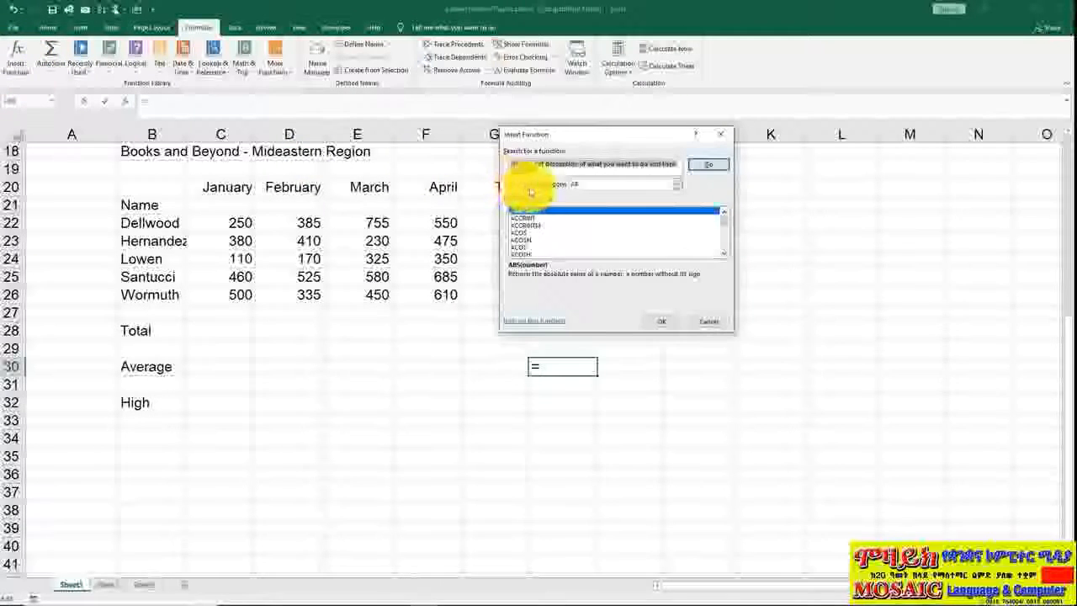
left_click(677, 185)
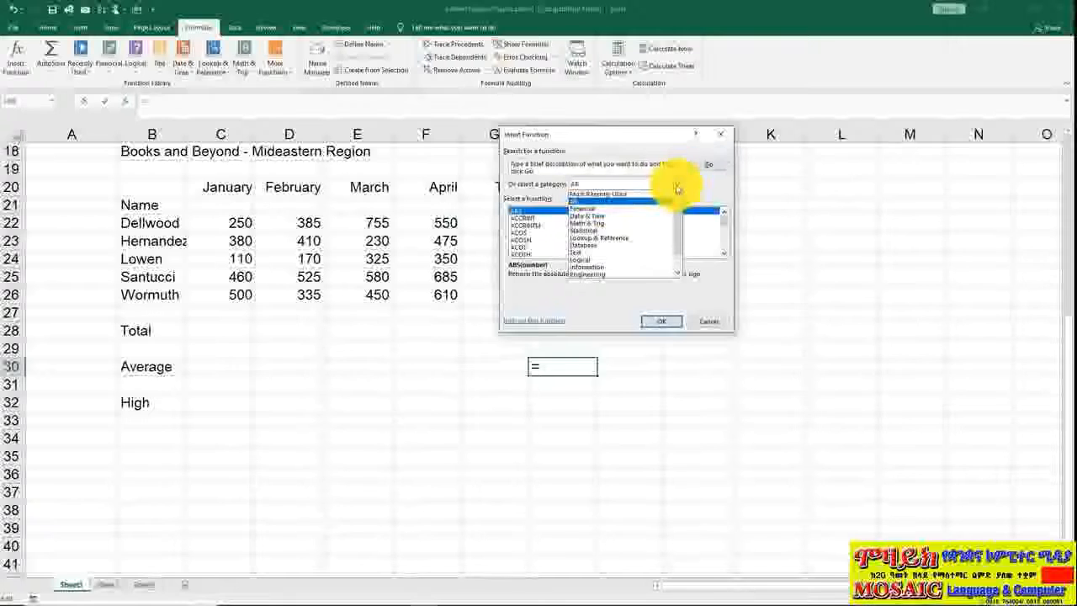